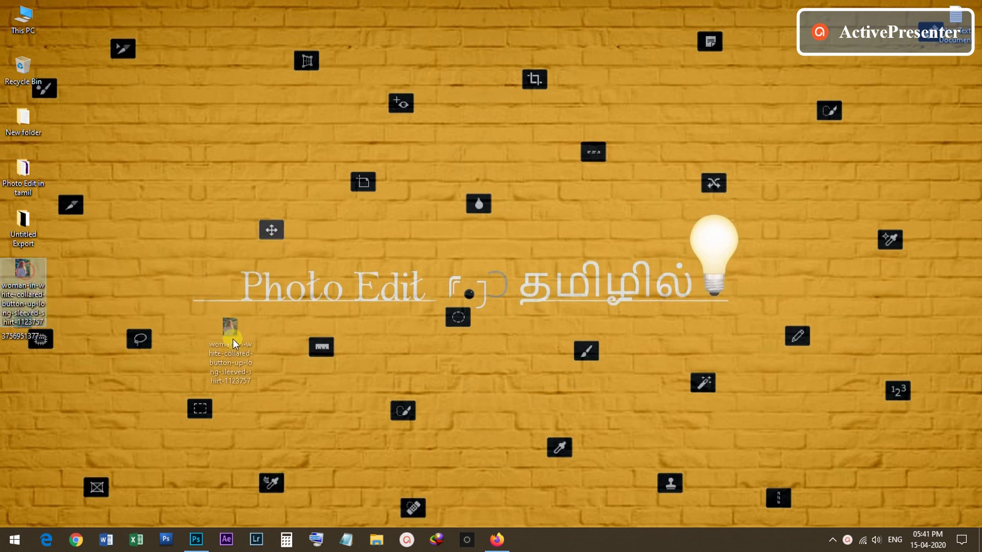
- Open the photo of the woman in the white shirt in Photoshop and duplicate its background layer twice
{"action": "left_click_drag", "start_coordinate": [233, 339], "coordinate": [307, 281]}
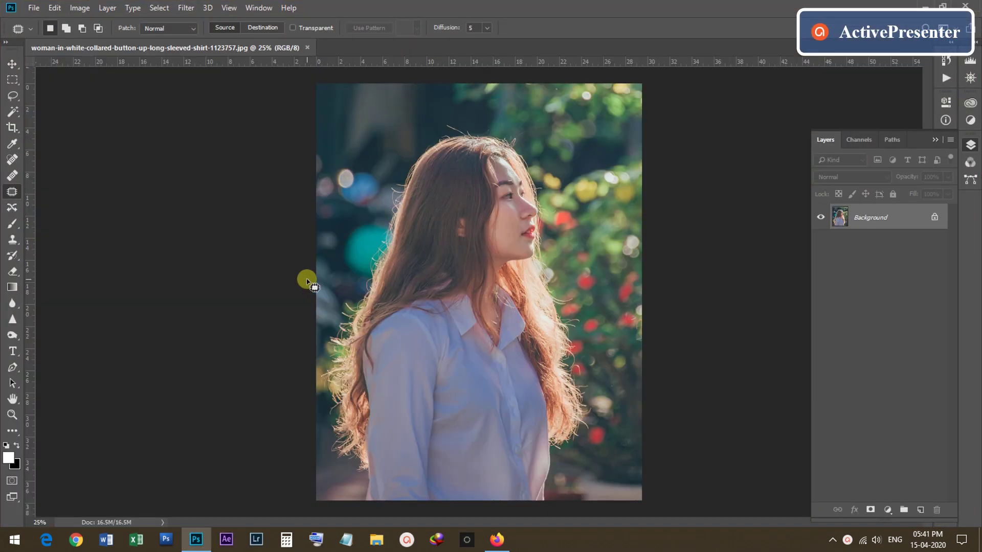
{"action": "key", "text": "ctrl+j"}
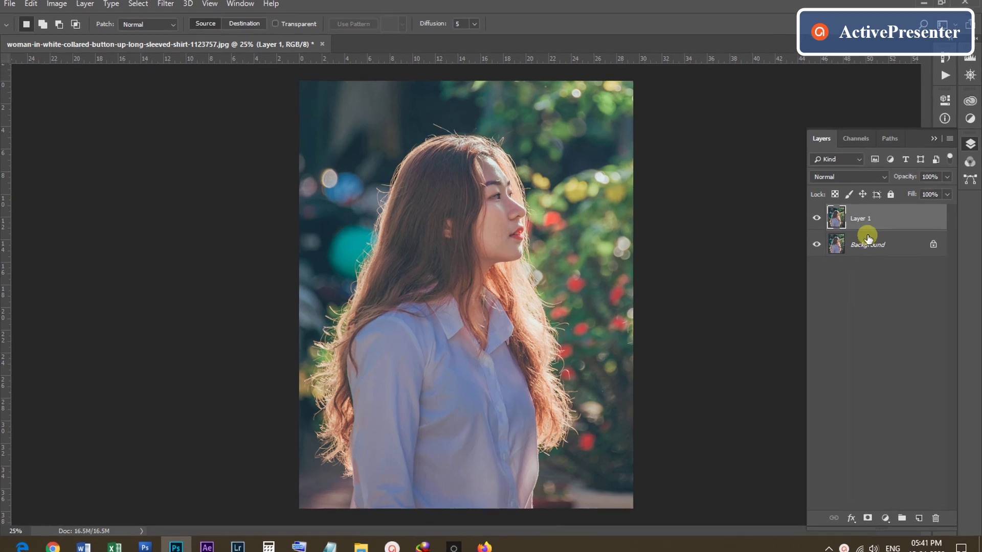
{"action": "key", "text": "ctrl+j"}
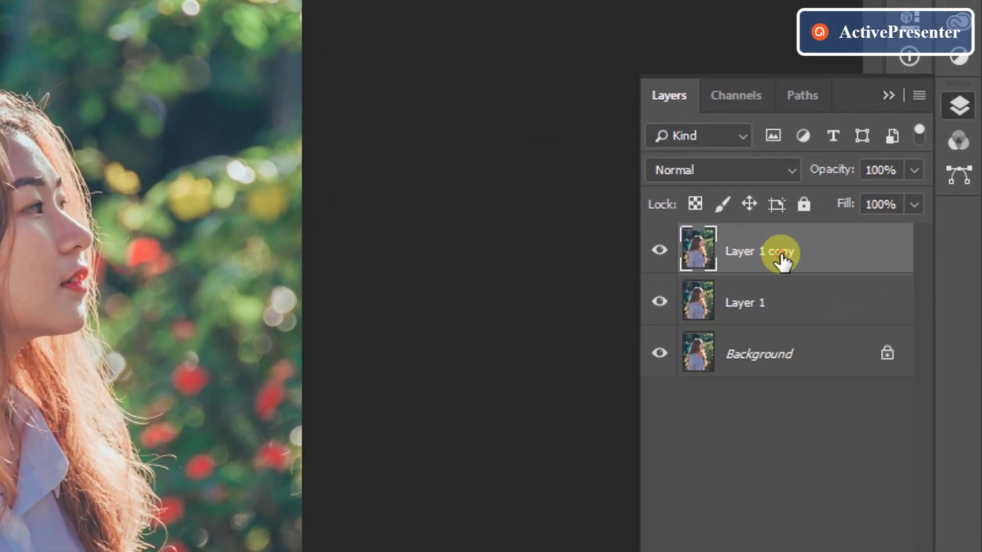
{"action": "left_click", "coordinate": [780, 254]}
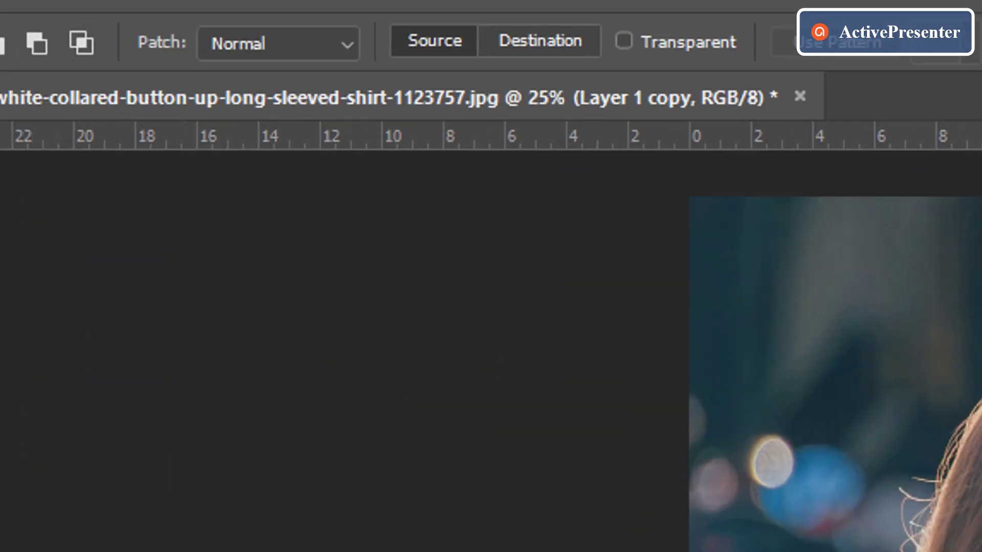
- Enter the Select and Mask workspace for the topmost layer copy and set the view mode to Overlay
{"action": "left_click", "coordinate": [36, 285]}
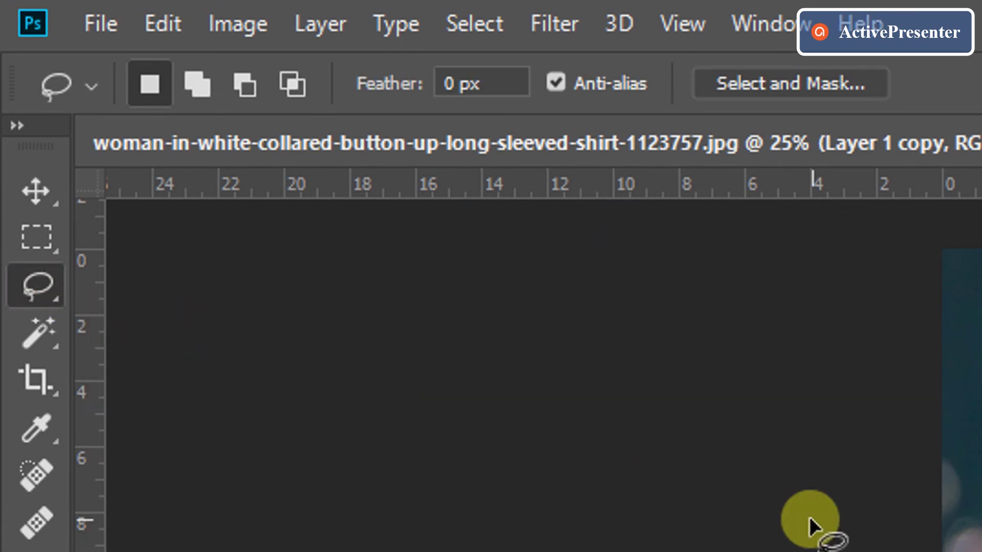
{"action": "left_click", "coordinate": [803, 83]}
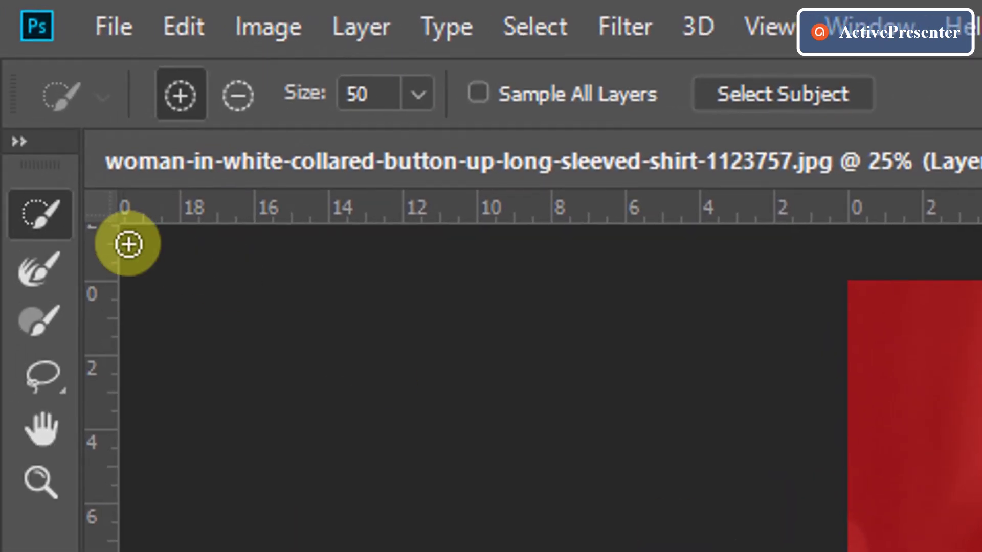
{"action": "left_click", "coordinate": [40, 213]}
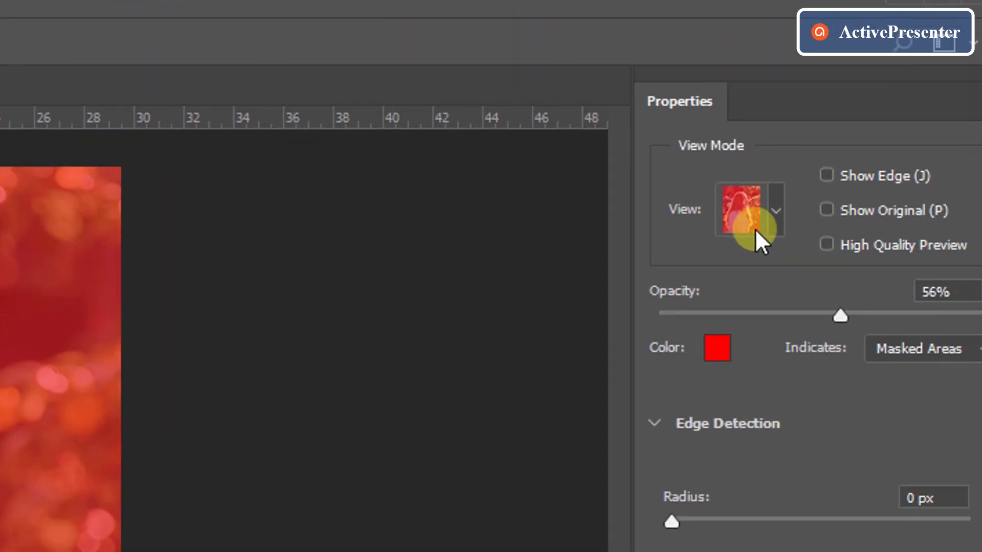
{"action": "left_click", "coordinate": [728, 206]}
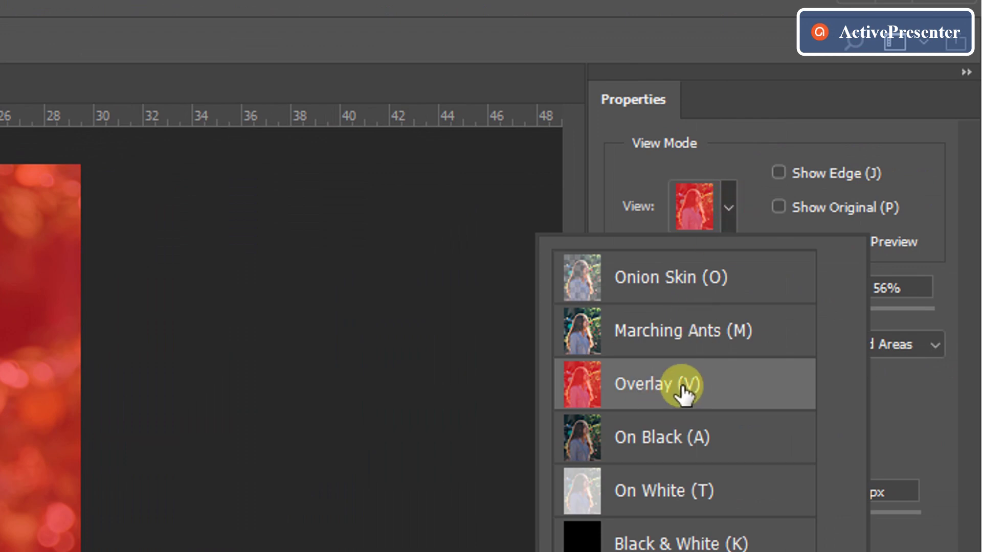
{"action": "left_click", "coordinate": [732, 195]}
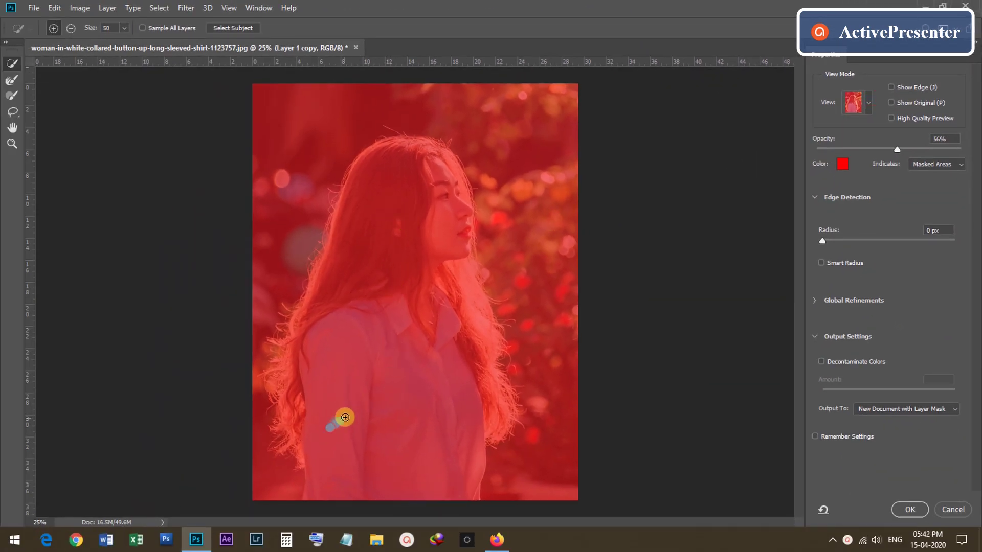
- Select the woman's shirt, face and hair on both sides with the Quick Selection tool
{"action": "mouse_move", "coordinate": [344, 417]}
{"action": "left_mouse_down"}
{"action": "mouse_move", "coordinate": [358, 386]}
{"action": "mouse_move", "coordinate": [371, 234]}
{"action": "left_mouse_up"}
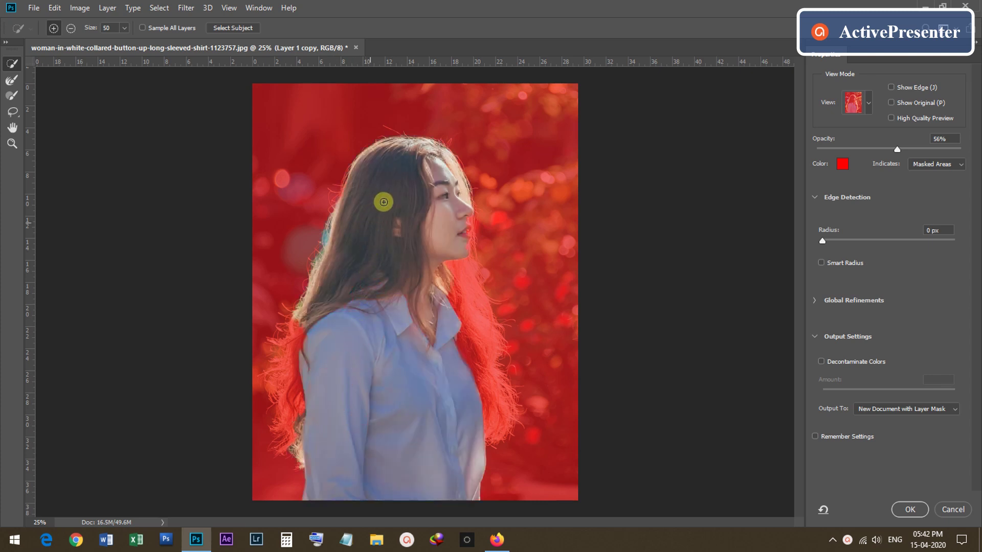
{"action": "left_click_drag", "start_coordinate": [476, 349], "coordinate": [464, 304]}
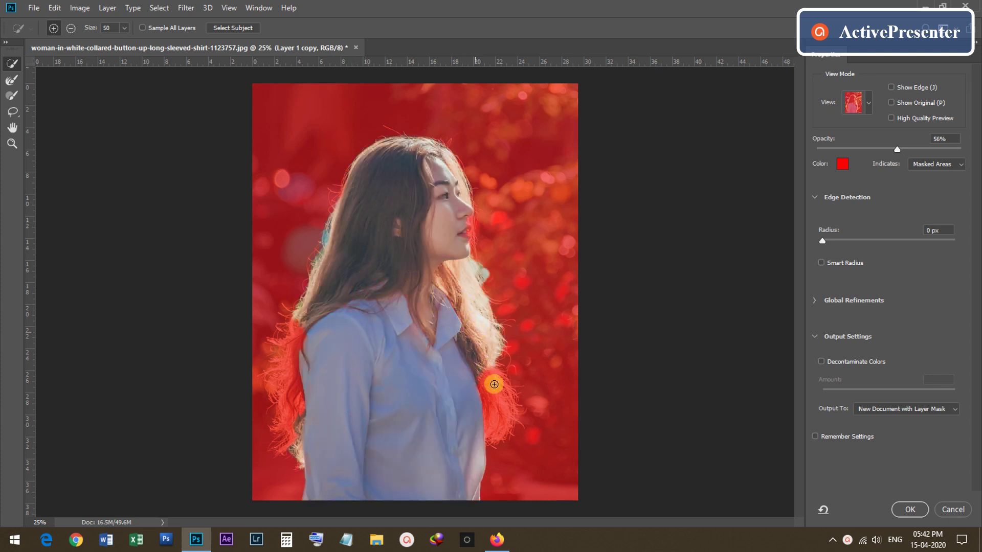
{"action": "left_click_drag", "start_coordinate": [494, 384], "coordinate": [472, 413]}
{"action": "left_click_drag", "start_coordinate": [295, 351], "coordinate": [290, 395]}
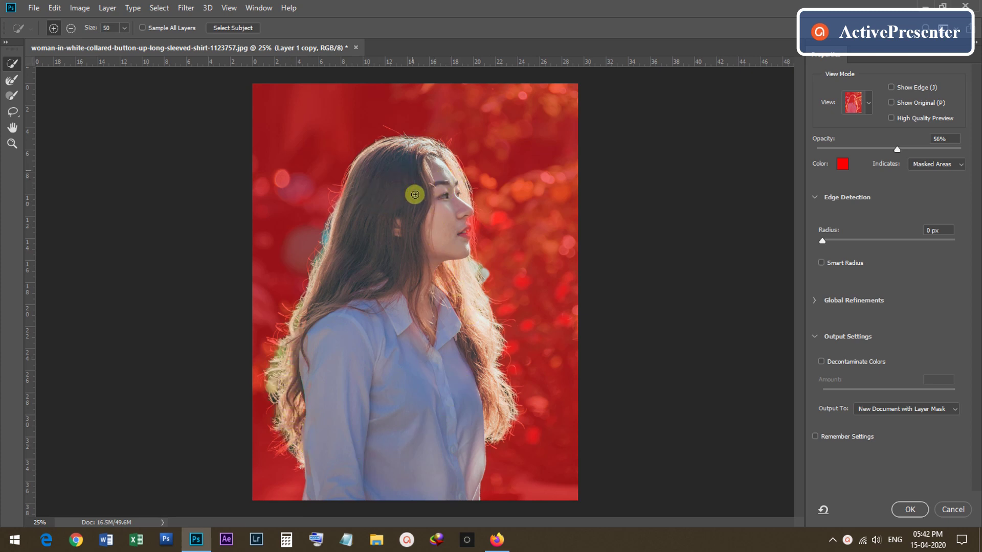
- Preview the mask edge and set the Edge Detection radius to 8 px
{"action": "left_click", "coordinate": [890, 87]}
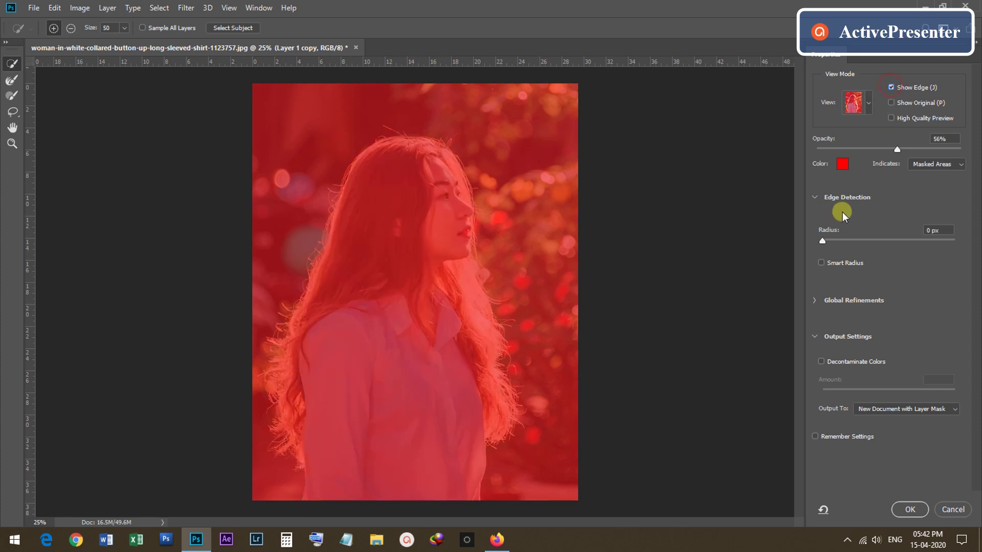
{"action": "left_click_drag", "start_coordinate": [827, 243], "coordinate": [871, 247]}
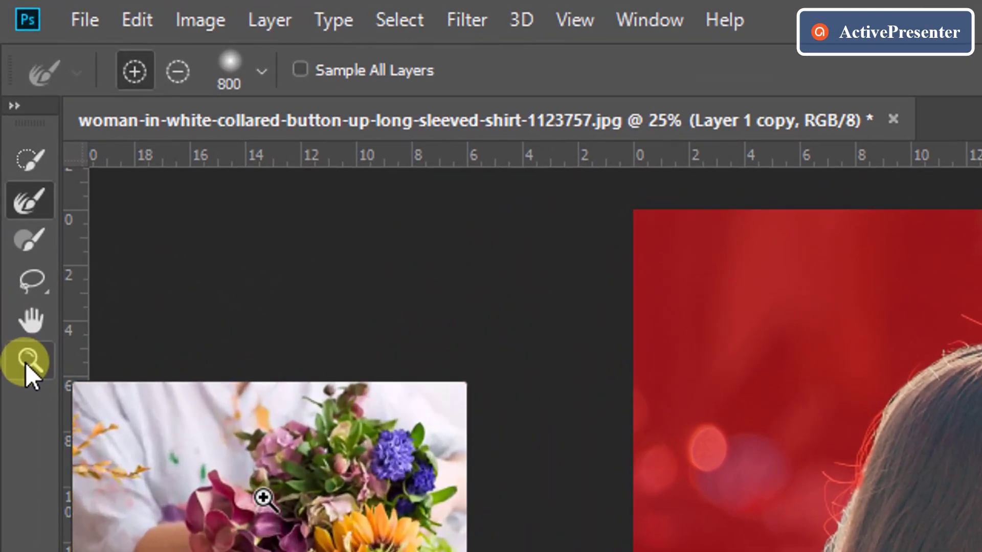
- Paint the stray hair tips beside the woman's lower left sleeve into the mask with a 35 px Refine Edge Brush
{"action": "left_click", "coordinate": [11, 144]}
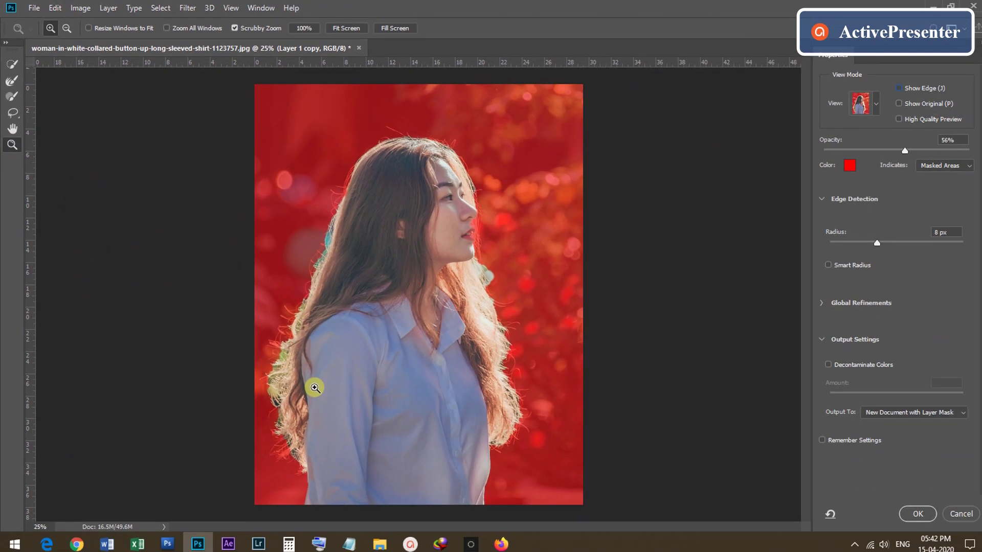
{"action": "left_click", "coordinate": [311, 384]}
{"action": "left_click_drag", "start_coordinate": [189, 452], "coordinate": [245, 343]}
{"action": "left_click", "coordinate": [12, 80]}
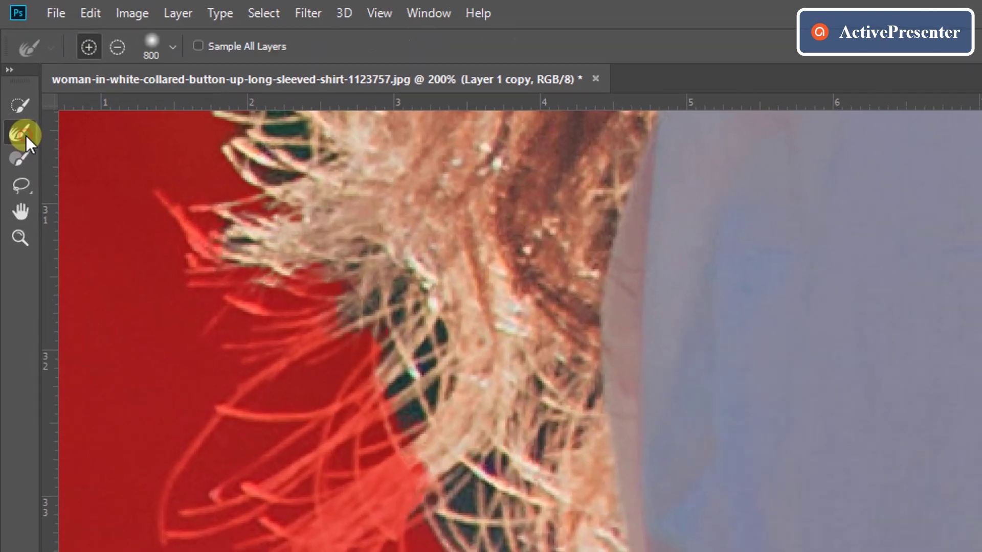
{"action": "key", "text": "bracketleft"}
{"action": "key", "text": "bracketleft"}
{"action": "key", "text": "bracketleft"}
{"action": "key", "text": "bracketleft"}
{"action": "key", "text": "bracketleft"}
{"action": "key", "text": "bracketleft"}
{"action": "key", "text": "bracketleft"}
{"action": "key", "text": "bracketleft"}
{"action": "key", "text": "bracketleft"}
{"action": "key", "text": "bracketleft"}
{"action": "key", "text": "bracketleft"}
{"action": "key", "text": "bracketleft"}
{"action": "key", "text": "bracketleft"}
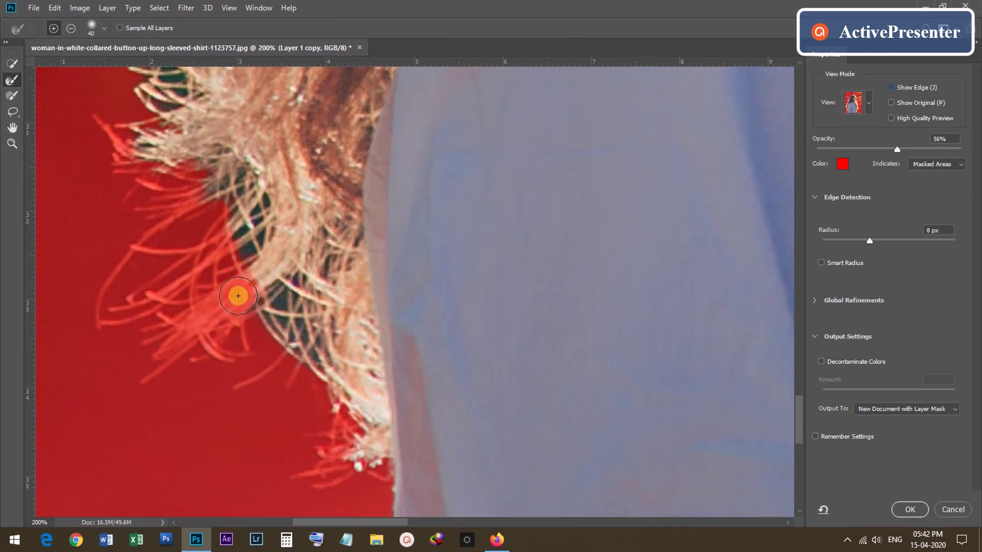
{"action": "key", "text": "bracketleft"}
{"action": "left_click_drag", "start_coordinate": [238, 295], "coordinate": [175, 351]}
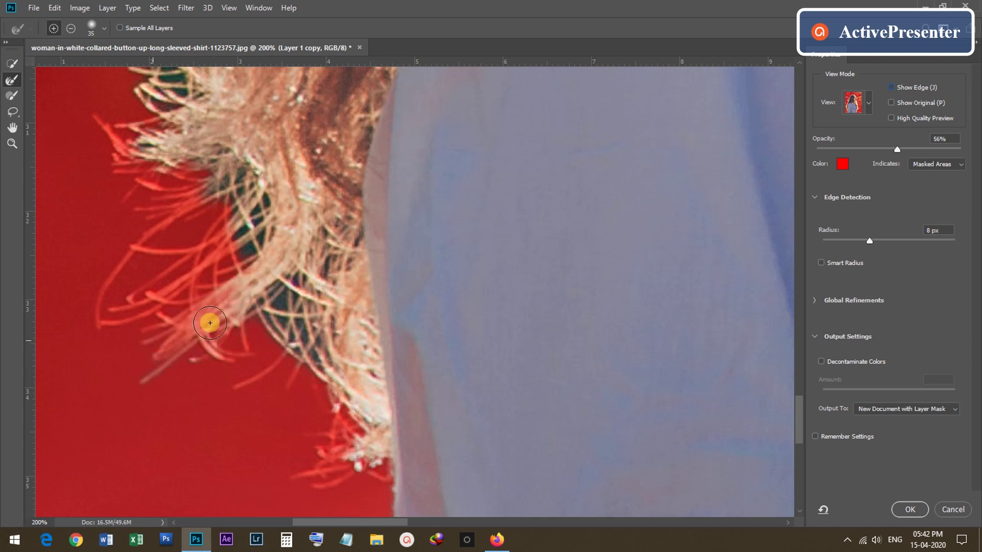
{"action": "mouse_move", "coordinate": [216, 239]}
{"action": "left_mouse_down"}
{"action": "mouse_move", "coordinate": [214, 209]}
{"action": "mouse_move", "coordinate": [188, 227]}
{"action": "left_mouse_up"}
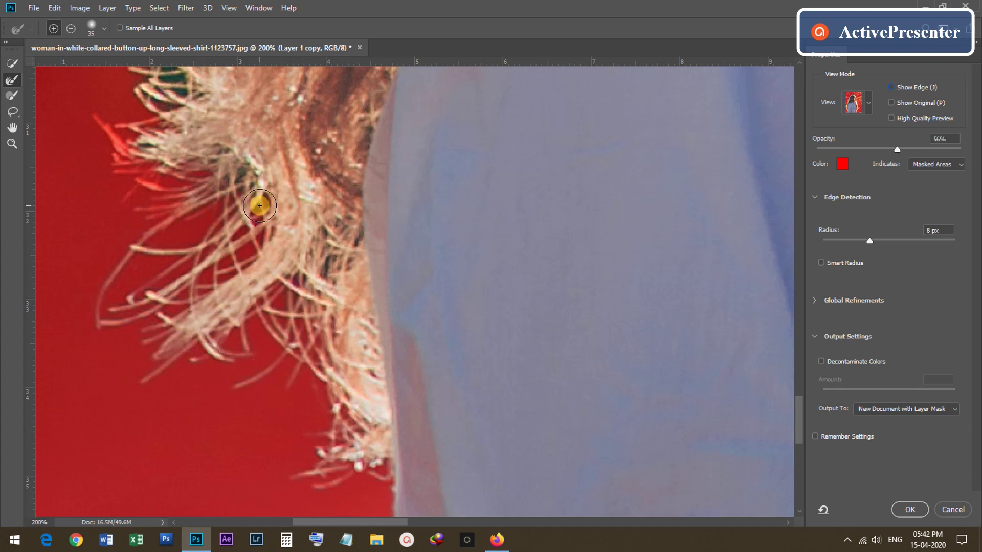
{"action": "mouse_move", "coordinate": [197, 156]}
{"action": "left_mouse_down"}
{"action": "mouse_move", "coordinate": [329, 278]}
{"action": "mouse_move", "coordinate": [356, 326]}
{"action": "left_mouse_up"}
{"action": "left_click_drag", "start_coordinate": [294, 326], "coordinate": [255, 290]}
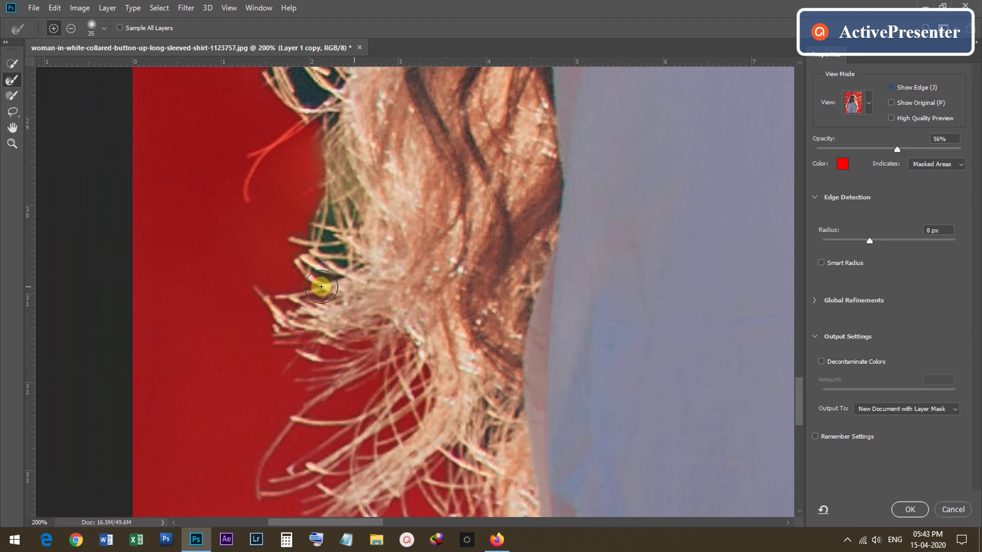
- Refine the hair edge along the woman's back, from the lower curls up to the shoulder, with the Refine Edge Brush
{"action": "mouse_move", "coordinate": [343, 125]}
{"action": "left_mouse_down"}
{"action": "mouse_move", "coordinate": [355, 353]}
{"action": "mouse_move", "coordinate": [254, 438]}
{"action": "left_mouse_up"}
{"action": "left_click_drag", "start_coordinate": [272, 256], "coordinate": [312, 399]}
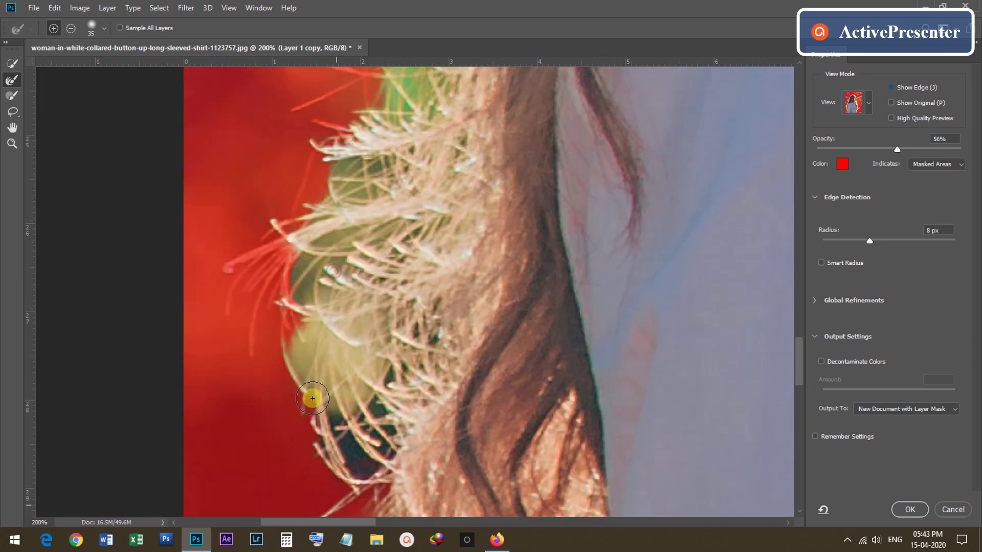
{"action": "left_click_drag", "start_coordinate": [284, 235], "coordinate": [232, 286]}
{"action": "scroll", "coordinate": [296, 285], "scroll_direction": "up", "scroll_amount": 3}
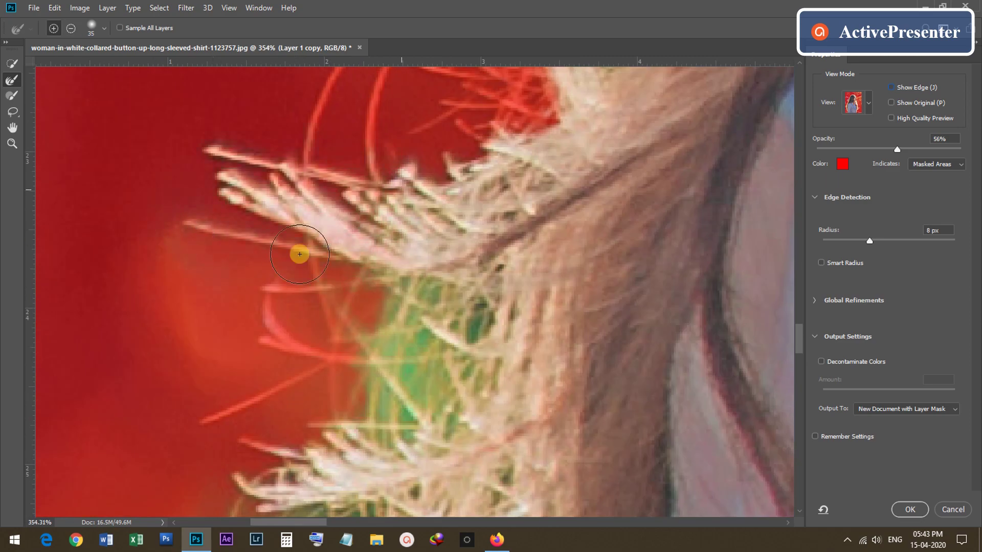
{"action": "scroll", "coordinate": [428, 337], "scroll_direction": "down", "scroll_amount": 3}
{"action": "left_click_drag", "start_coordinate": [428, 205], "coordinate": [330, 359]}
{"action": "left_click_drag", "start_coordinate": [328, 358], "coordinate": [473, 268]}
{"action": "left_click_drag", "start_coordinate": [401, 127], "coordinate": [305, 359]}
{"action": "left_click_drag", "start_coordinate": [409, 307], "coordinate": [355, 452]}
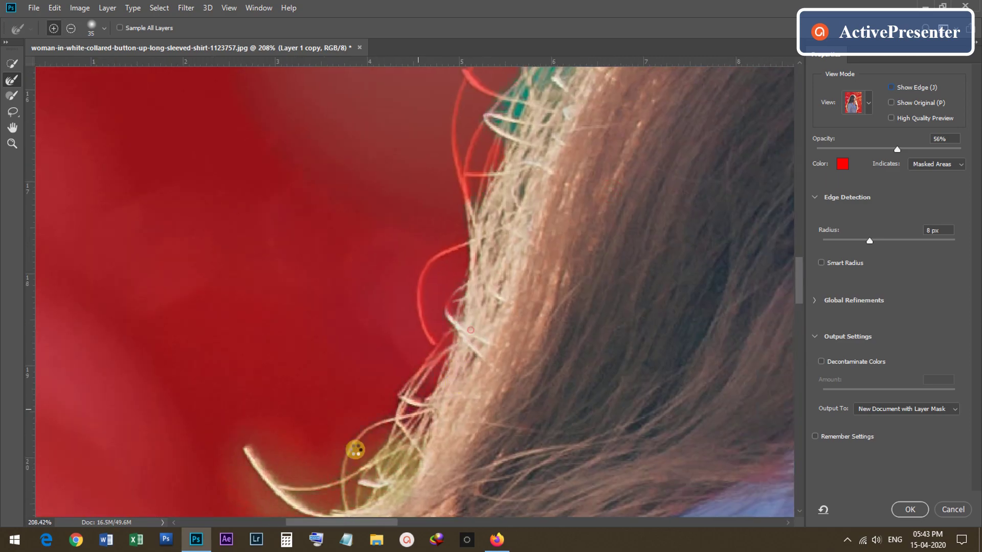
- Refine the stray hairs along the back of the woman's head, from the shoulder up toward the crown
{"action": "left_click_drag", "start_coordinate": [450, 153], "coordinate": [306, 230]}
{"action": "left_click_drag", "start_coordinate": [315, 193], "coordinate": [328, 436]}
{"action": "left_click_drag", "start_coordinate": [430, 103], "coordinate": [328, 471]}
{"action": "mouse_move", "coordinate": [407, 92]}
{"action": "left_mouse_down"}
{"action": "mouse_move", "coordinate": [298, 462]}
{"action": "mouse_move", "coordinate": [304, 348]}
{"action": "left_mouse_up"}
{"action": "left_click_drag", "start_coordinate": [327, 287], "coordinate": [391, 333]}
{"action": "left_click_drag", "start_coordinate": [391, 286], "coordinate": [312, 276]}
{"action": "left_click_drag", "start_coordinate": [460, 133], "coordinate": [351, 343]}
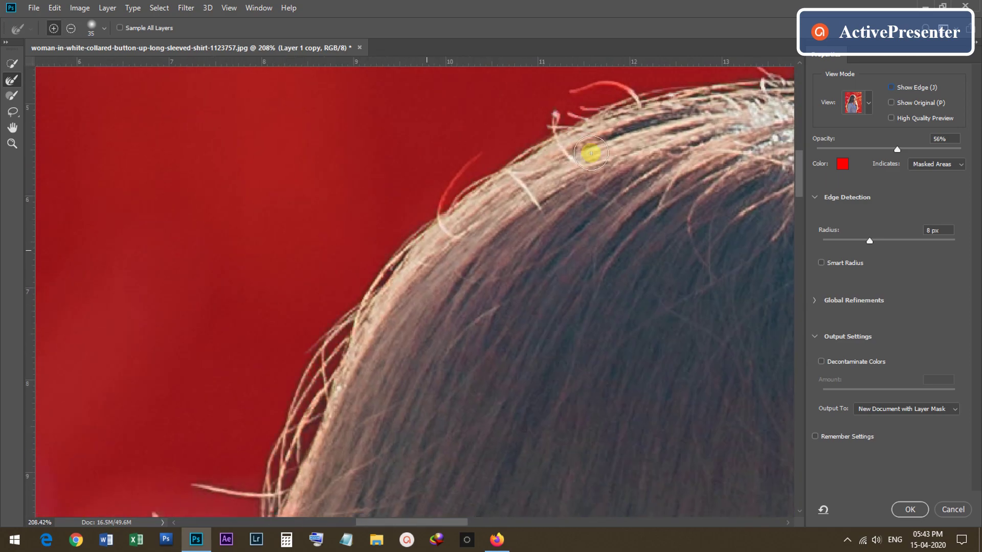
- Refine the loose hairs over the crown and down the forehead side of the head
{"action": "left_click_drag", "start_coordinate": [589, 156], "coordinate": [374, 291]}
{"action": "mouse_move", "coordinate": [223, 361]}
{"action": "left_mouse_down"}
{"action": "mouse_move", "coordinate": [255, 293]}
{"action": "mouse_move", "coordinate": [287, 271]}
{"action": "left_mouse_up"}
{"action": "mouse_move", "coordinate": [716, 225]}
{"action": "left_mouse_down"}
{"action": "mouse_move", "coordinate": [302, 289]}
{"action": "mouse_move", "coordinate": [547, 351]}
{"action": "left_mouse_up"}
{"action": "left_click_drag", "start_coordinate": [604, 440], "coordinate": [460, 194]}
{"action": "left_click_drag", "start_coordinate": [500, 325], "coordinate": [527, 450]}
{"action": "left_click_drag", "start_coordinate": [532, 450], "coordinate": [384, 102]}
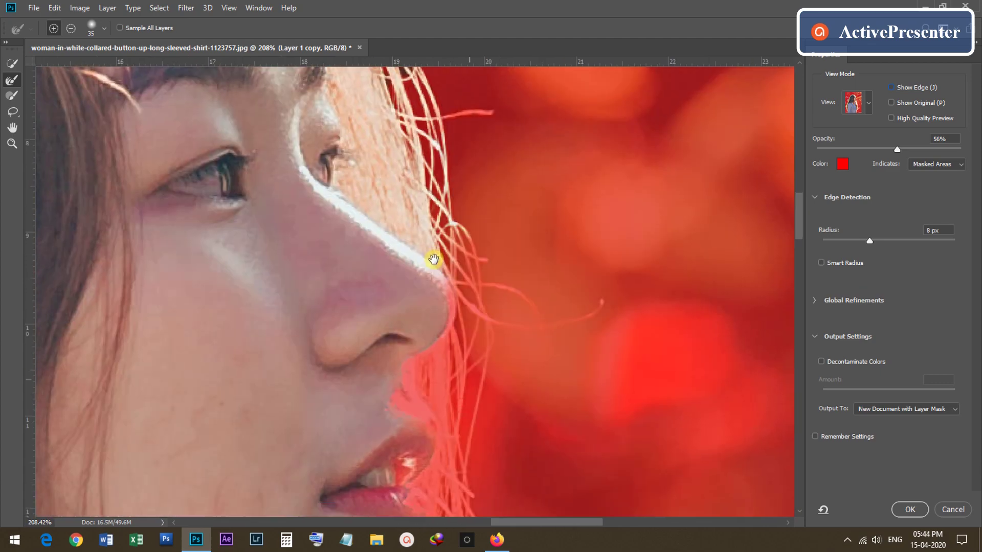
- Refine the thin hair strands in front of the woman's nose and mouth with the Refine Edge Brush
{"action": "left_click_drag", "start_coordinate": [434, 260], "coordinate": [437, 107]}
{"action": "mouse_move", "coordinate": [442, 273]}
{"action": "left_mouse_down"}
{"action": "mouse_move", "coordinate": [446, 168]}
{"action": "mouse_move", "coordinate": [598, 210]}
{"action": "left_mouse_up"}
{"action": "left_click_drag", "start_coordinate": [512, 327], "coordinate": [495, 194]}
{"action": "left_click_drag", "start_coordinate": [435, 230], "coordinate": [513, 421]}
{"action": "left_click_drag", "start_coordinate": [435, 256], "coordinate": [439, 303]}
- Add the missed parts of the woman's lips to the selection with the Quick Selection tool
{"action": "left_click", "coordinate": [12, 64]}
{"action": "left_click_drag", "start_coordinate": [386, 312], "coordinate": [394, 278]}
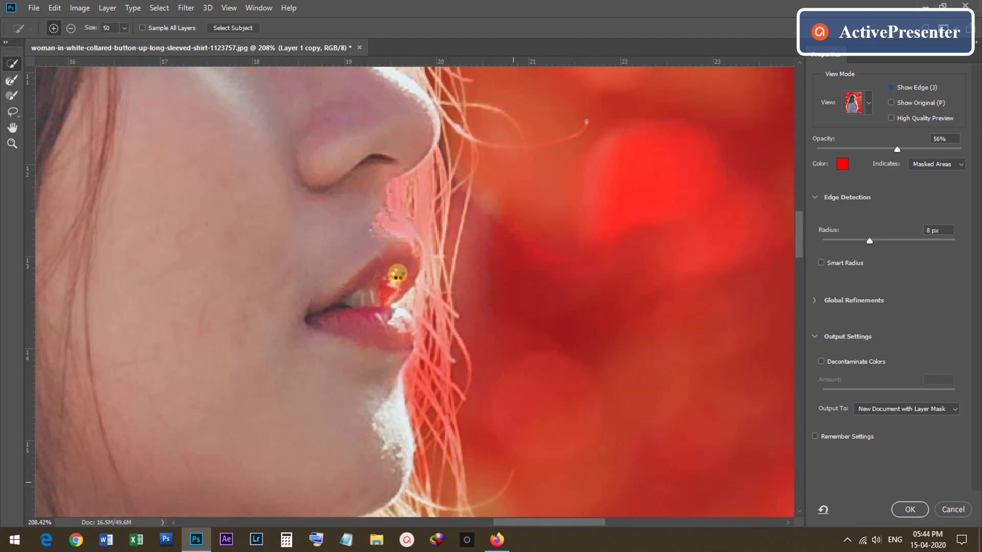
{"action": "left_click_drag", "start_coordinate": [409, 358], "coordinate": [362, 184]}
- Refine the hair edge below the chin, including the long stray strands, with the Refine Edge Brush
{"action": "left_click", "coordinate": [12, 80]}
{"action": "left_click_drag", "start_coordinate": [460, 434], "coordinate": [370, 146]}
{"action": "mouse_move", "coordinate": [404, 471]}
{"action": "left_mouse_down"}
{"action": "mouse_move", "coordinate": [318, 195]}
{"action": "mouse_move", "coordinate": [369, 405]}
{"action": "left_mouse_up"}
{"action": "left_click_drag", "start_coordinate": [554, 333], "coordinate": [421, 333]}
{"action": "left_click_drag", "start_coordinate": [500, 364], "coordinate": [417, 355]}
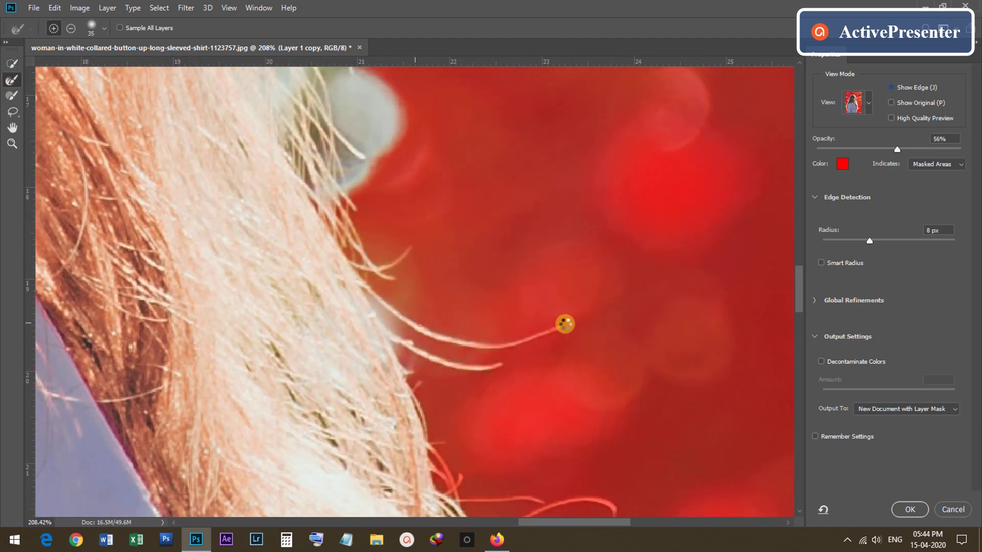
- Refine the curled stray hairs along the middle of the front hair section
{"action": "left_click_drag", "start_coordinate": [455, 450], "coordinate": [377, 181]}
{"action": "mouse_move", "coordinate": [365, 189]}
{"action": "left_mouse_down"}
{"action": "mouse_move", "coordinate": [399, 246]}
{"action": "mouse_move", "coordinate": [438, 257]}
{"action": "left_mouse_up"}
{"action": "left_click_drag", "start_coordinate": [455, 358], "coordinate": [456, 245]}
{"action": "mouse_move", "coordinate": [455, 312]}
{"action": "left_mouse_down"}
{"action": "mouse_move", "coordinate": [489, 425]}
{"action": "mouse_move", "coordinate": [438, 156]}
{"action": "left_mouse_up"}
{"action": "left_click_drag", "start_coordinate": [383, 148], "coordinate": [361, 238]}
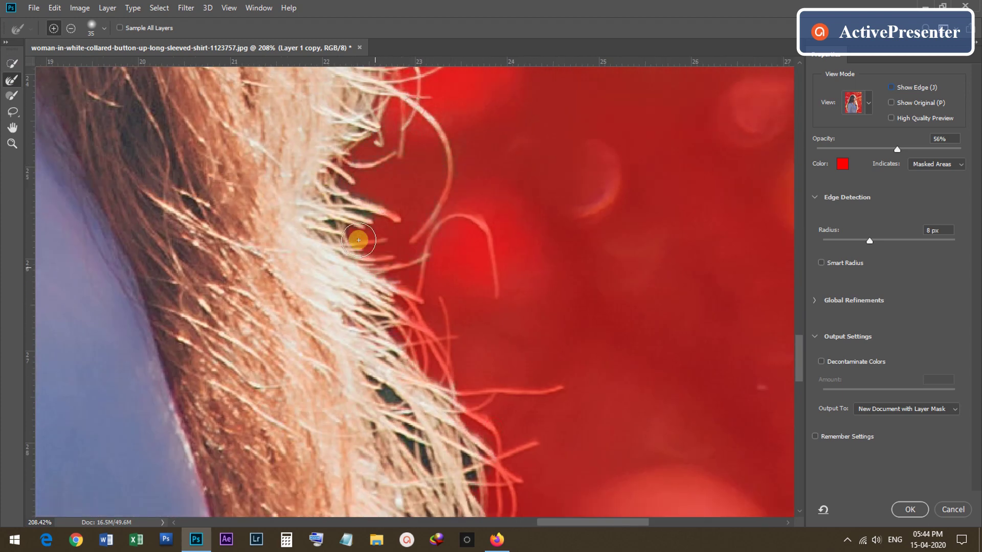
- Refine the remaining hair tips at the lower end of the front hair, down to the shirt edge
{"action": "left_click_drag", "start_coordinate": [395, 304], "coordinate": [436, 350]}
{"action": "mouse_move", "coordinate": [493, 439]}
{"action": "left_mouse_down"}
{"action": "mouse_move", "coordinate": [423, 254]}
{"action": "mouse_move", "coordinate": [451, 357]}
{"action": "left_mouse_up"}
{"action": "mouse_move", "coordinate": [426, 473]}
{"action": "left_mouse_down"}
{"action": "mouse_move", "coordinate": [443, 182]}
{"action": "mouse_move", "coordinate": [504, 261]}
{"action": "left_mouse_up"}
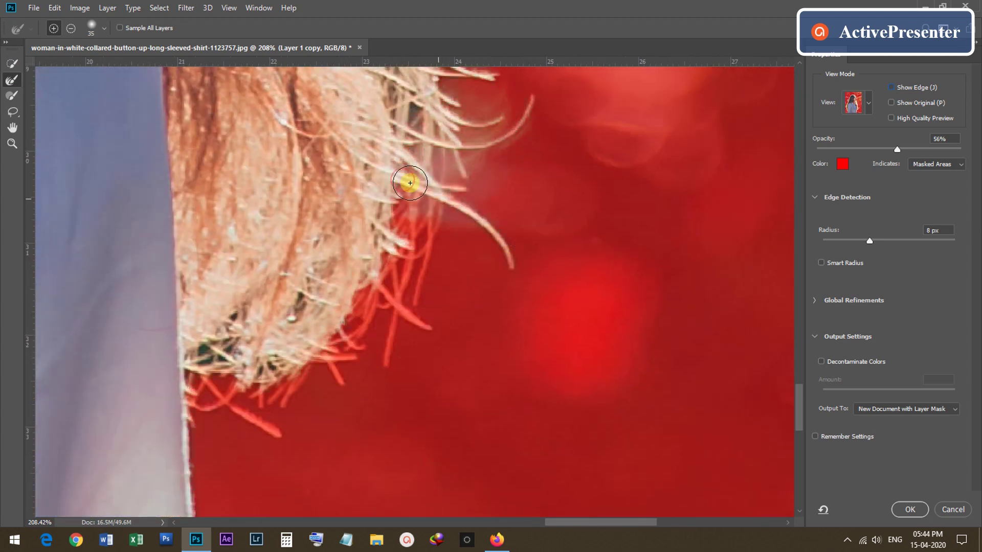
{"action": "left_click_drag", "start_coordinate": [408, 184], "coordinate": [426, 257]}
{"action": "left_click_drag", "start_coordinate": [388, 319], "coordinate": [339, 341]}
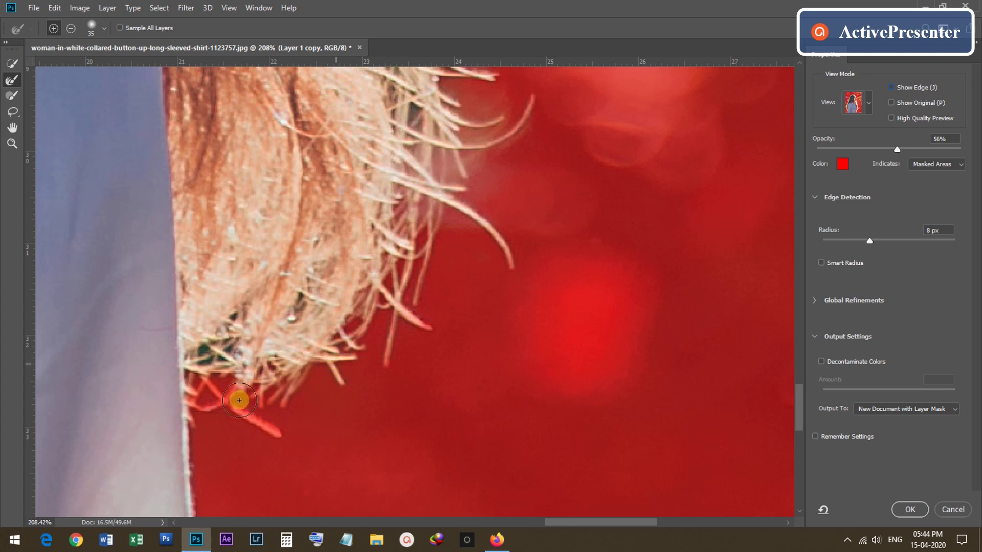
{"action": "left_click_drag", "start_coordinate": [240, 400], "coordinate": [193, 373]}
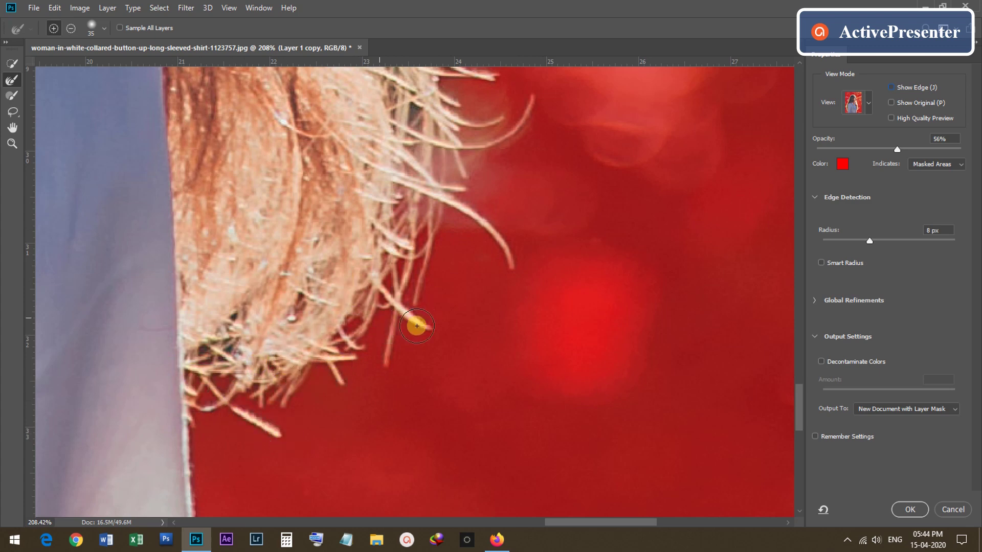
- Enable Decontaminate Colors at 100%, output to a New Layer with Layer Mask, and apply the selection refinement
{"action": "key", "text": "ctrl+0"}
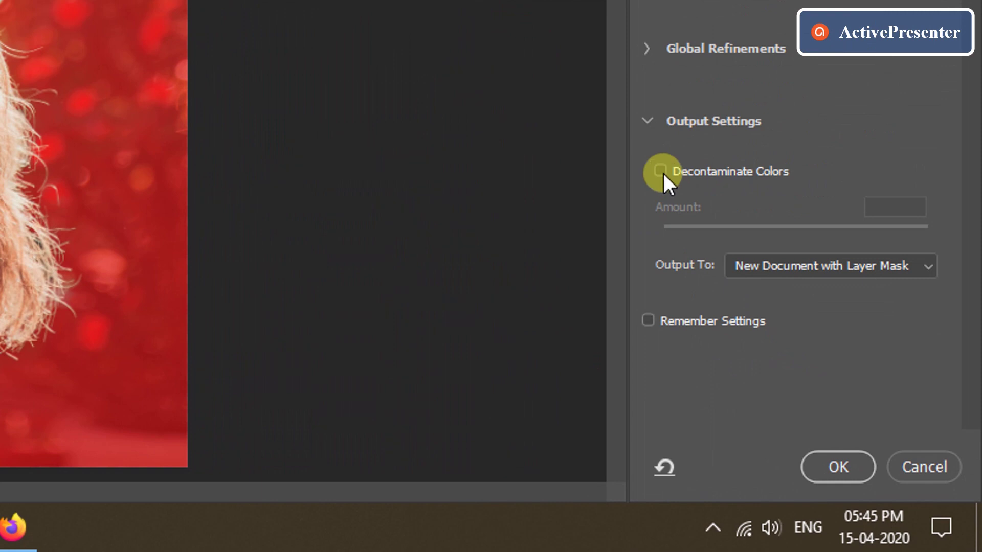
{"action": "left_click", "coordinate": [821, 361]}
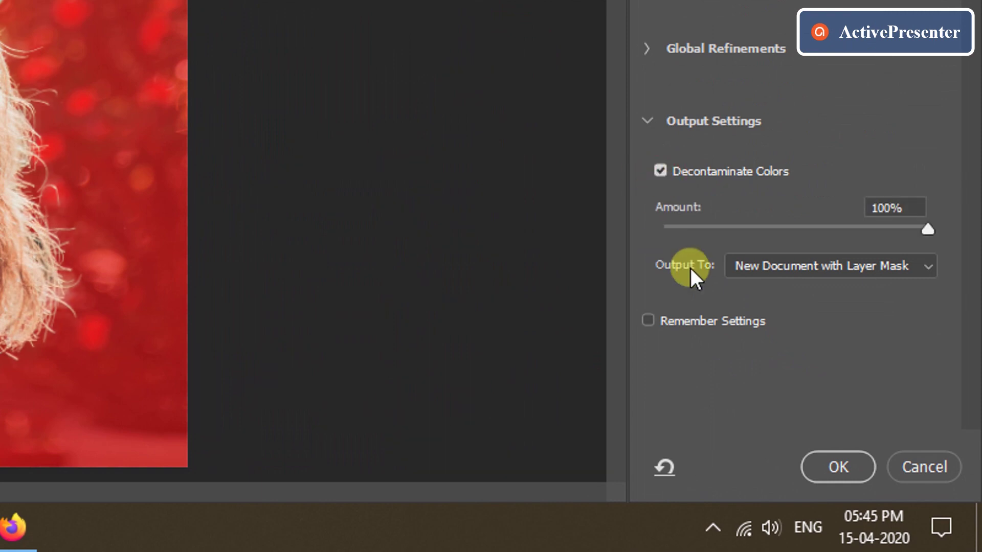
{"action": "left_click", "coordinate": [749, 266]}
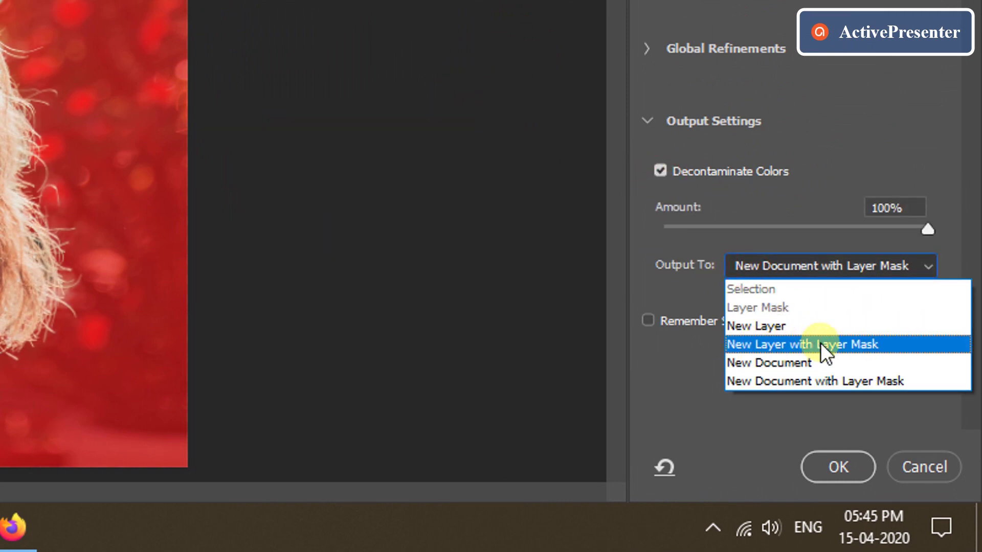
{"action": "left_click", "coordinate": [821, 344]}
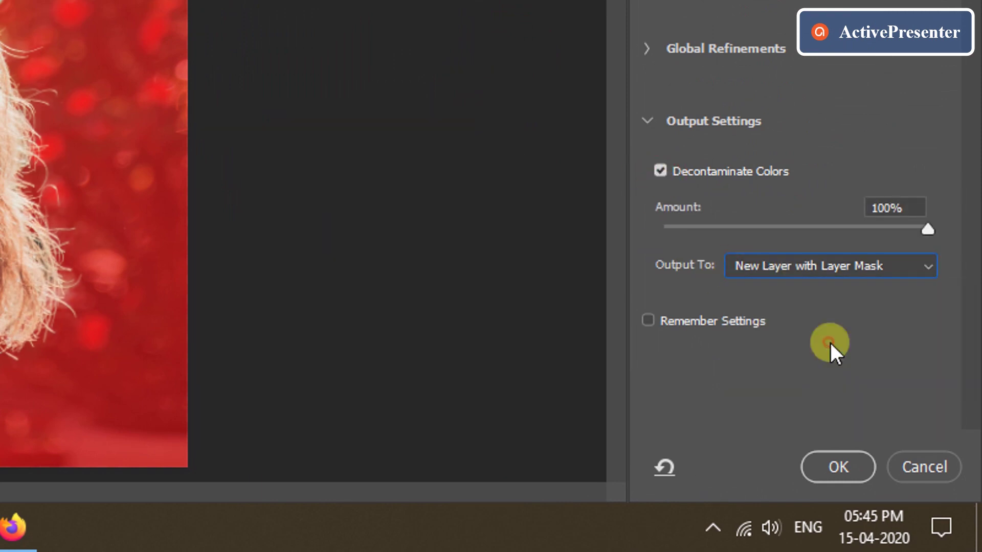
{"action": "left_click", "coordinate": [821, 458]}
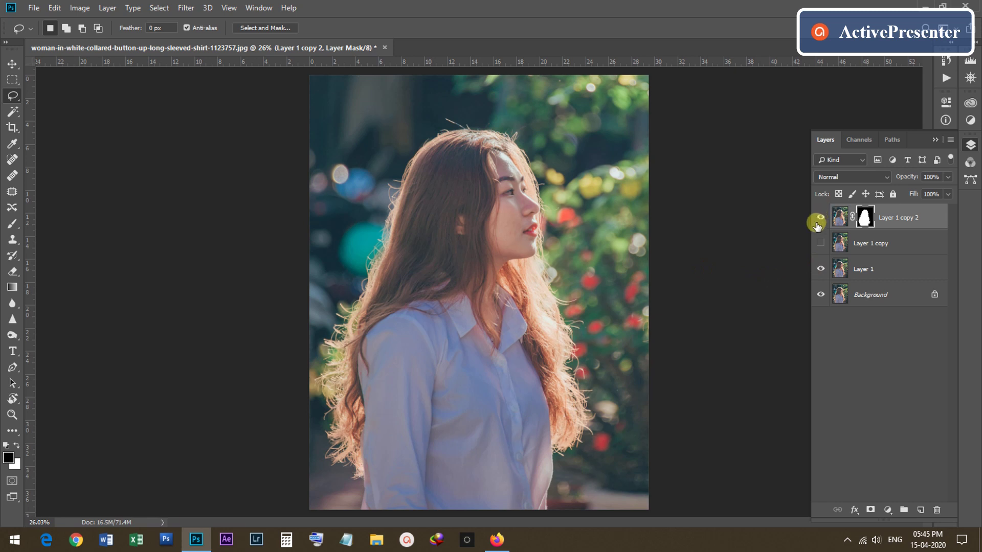
- Hide Layer 1, Background and Layer 1 copy 2, and display the layer mask of Layer 1 copy 2 on the canvas
{"action": "left_click", "coordinate": [820, 296]}
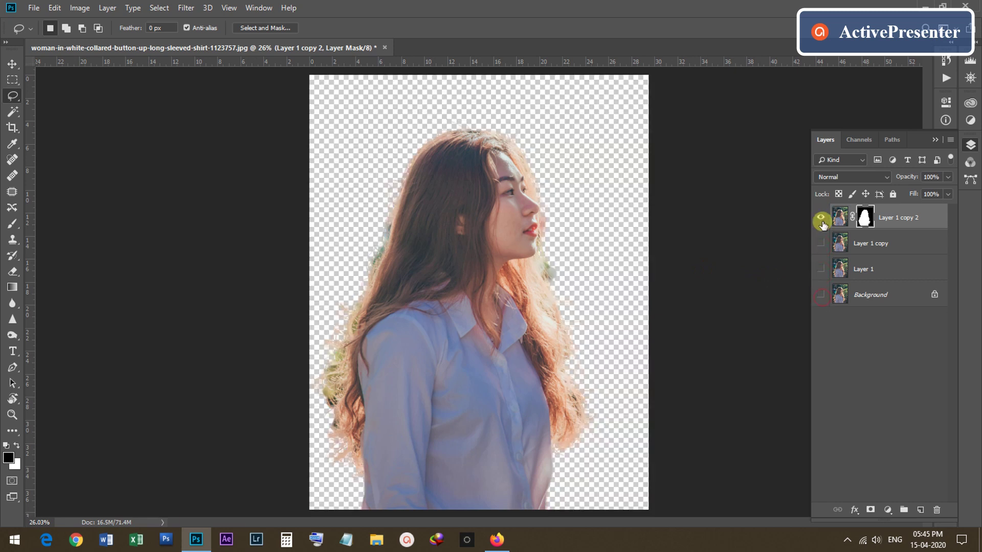
{"action": "left_click", "coordinate": [821, 218]}
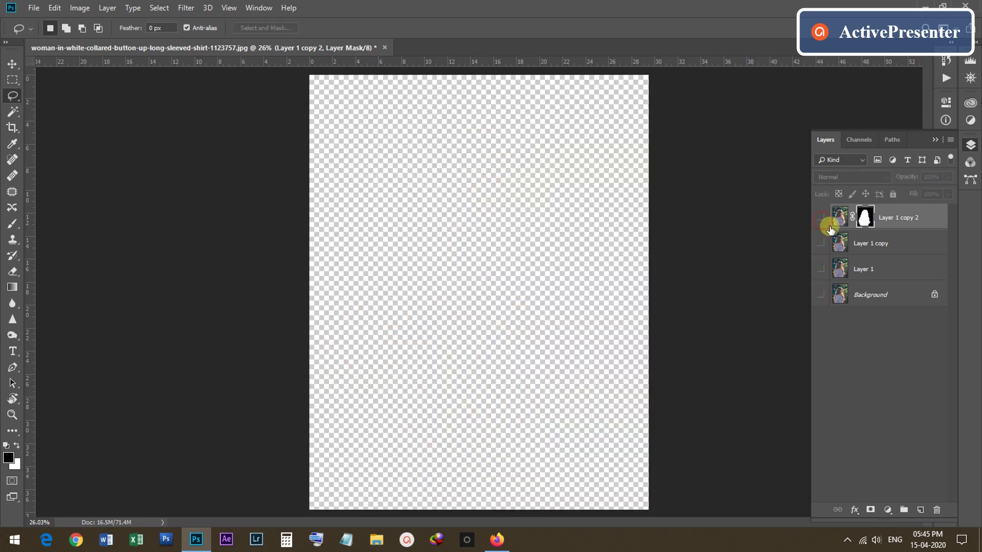
{"action": "left_click", "coordinate": [866, 220], "text": "alt"}
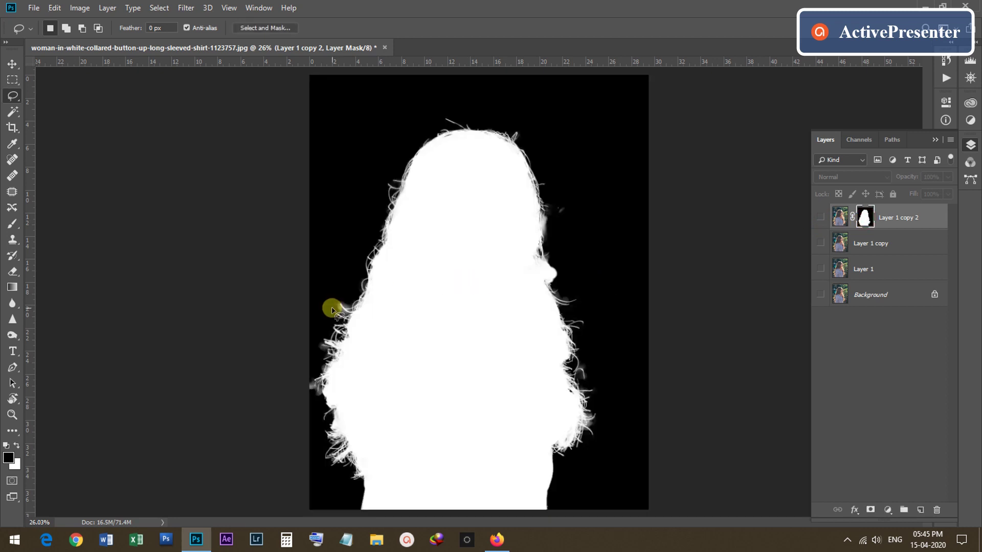
- Paint out the gray haze around the upper stray hairs behind the woman's back with a black Brush in Overlay mode
{"action": "scroll", "coordinate": [337, 306], "scroll_direction": "up", "scroll_amount": 6}
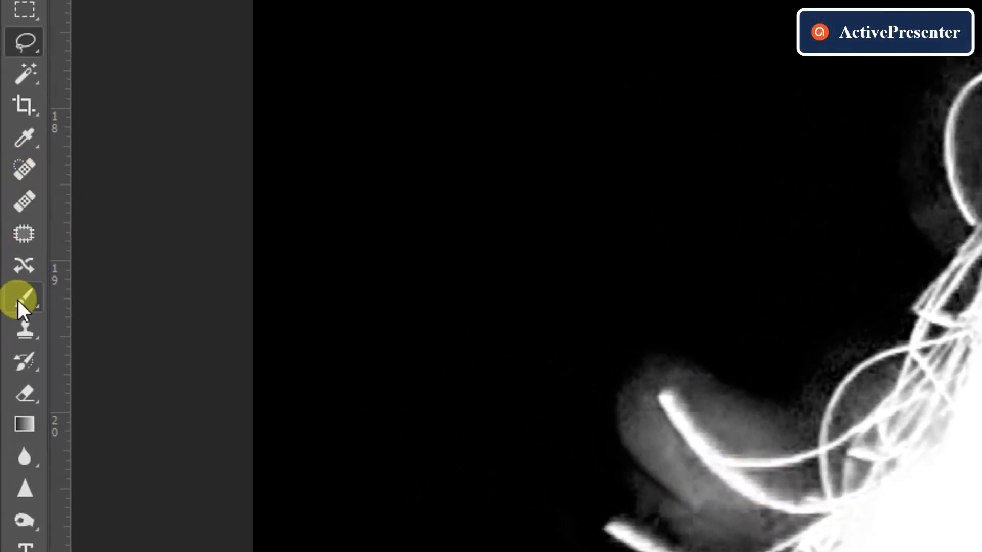
{"action": "left_click", "coordinate": [12, 224]}
{"action": "left_click", "coordinate": [178, 30]}
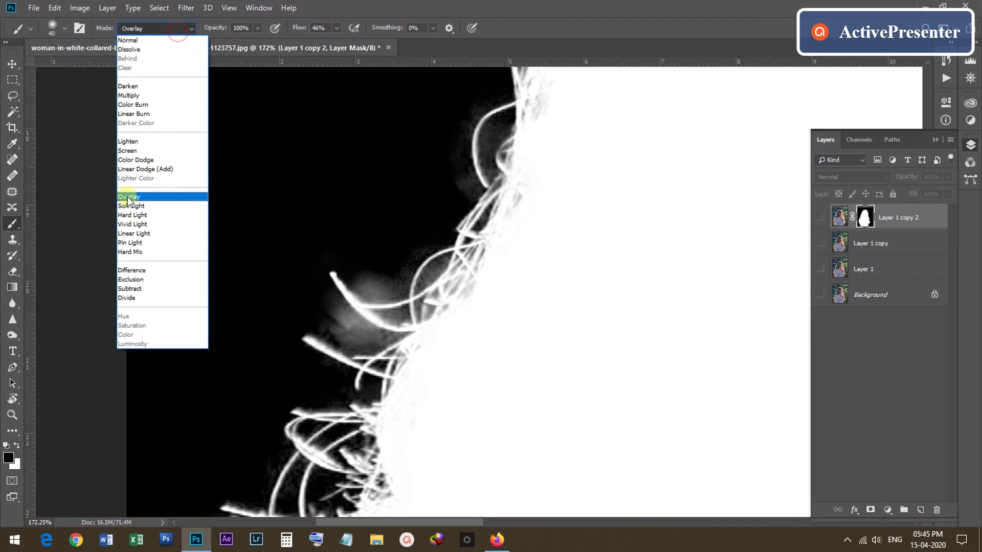
{"action": "left_click", "coordinate": [149, 196]}
{"action": "mouse_move", "coordinate": [358, 309]}
{"action": "left_mouse_down"}
{"action": "mouse_move", "coordinate": [388, 265]}
{"action": "mouse_move", "coordinate": [409, 282]}
{"action": "mouse_move", "coordinate": [388, 324]}
{"action": "mouse_move", "coordinate": [295, 411]}
{"action": "mouse_move", "coordinate": [336, 217]}
{"action": "left_mouse_up"}
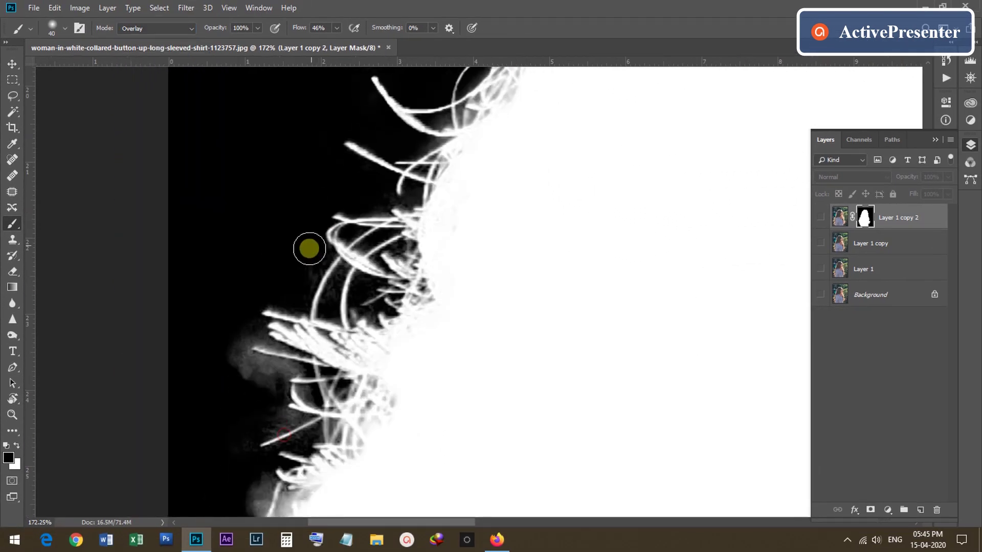
{"action": "mouse_move", "coordinate": [307, 248]}
{"action": "left_mouse_down"}
{"action": "mouse_move", "coordinate": [244, 384]}
{"action": "mouse_move", "coordinate": [302, 373]}
{"action": "mouse_move", "coordinate": [275, 446]}
{"action": "mouse_move", "coordinate": [328, 292]}
{"action": "mouse_move", "coordinate": [322, 385]}
{"action": "mouse_move", "coordinate": [286, 442]}
{"action": "left_mouse_up"}
- Clear the gray mask patches around the back hair strands that reach the image edge
{"action": "left_click_drag", "start_coordinate": [254, 438], "coordinate": [326, 228]}
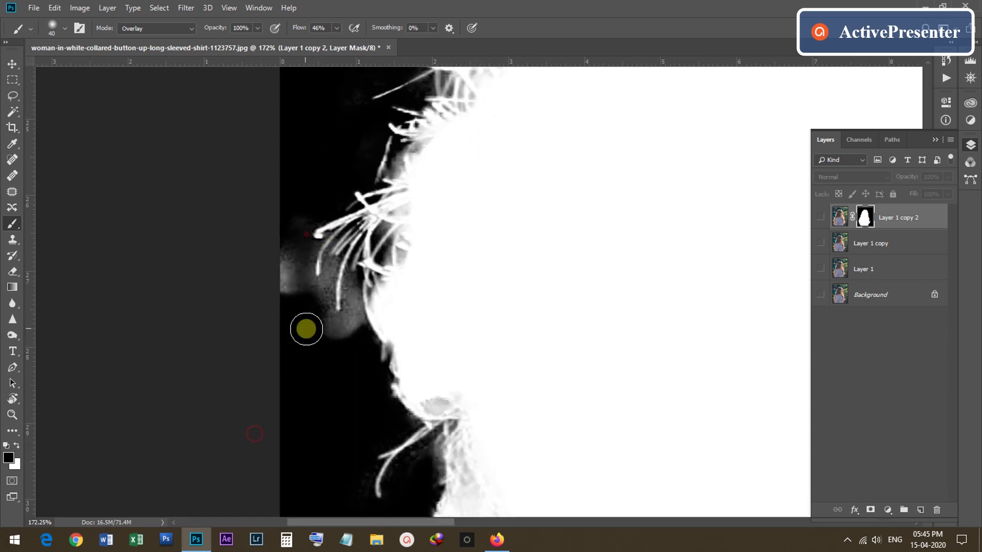
{"action": "mouse_move", "coordinate": [304, 329]}
{"action": "left_mouse_down"}
{"action": "mouse_move", "coordinate": [292, 270]}
{"action": "mouse_move", "coordinate": [340, 246]}
{"action": "mouse_move", "coordinate": [363, 335]}
{"action": "mouse_move", "coordinate": [284, 240]}
{"action": "left_mouse_up"}
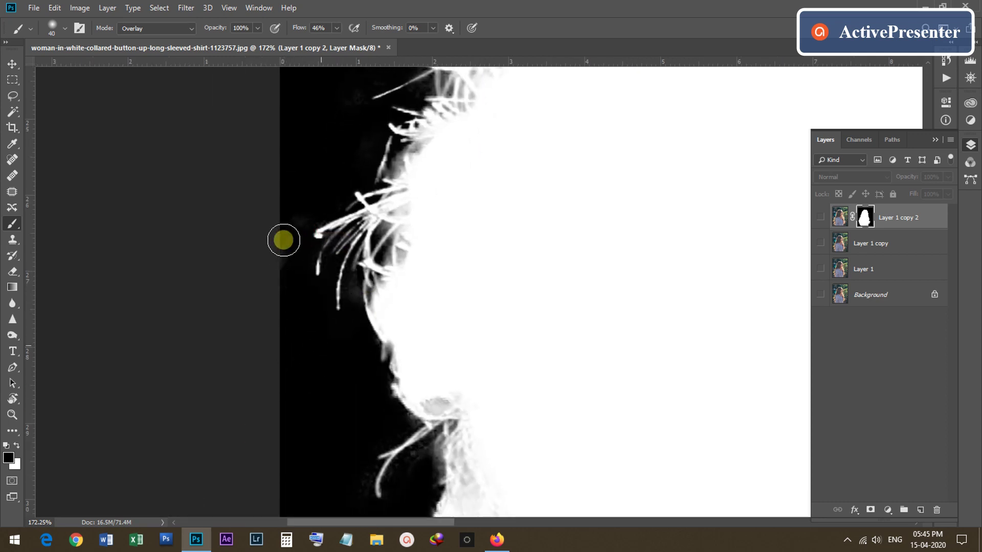
{"action": "left_click_drag", "start_coordinate": [315, 325], "coordinate": [307, 244]}
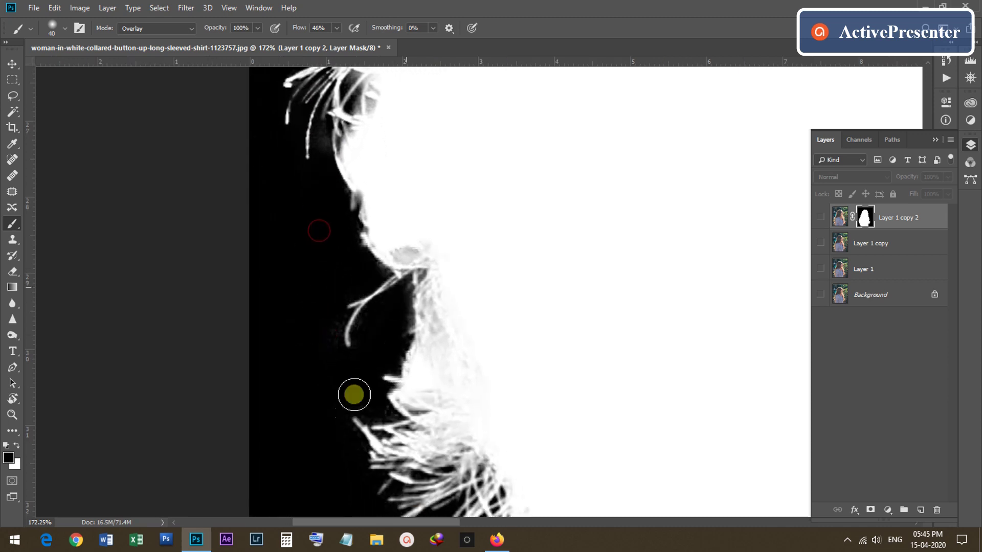
- Darken the mask haze around the lowest back hair strands down to the shirt, undoing the unwanted strokes
{"action": "left_click_drag", "start_coordinate": [388, 353], "coordinate": [367, 287]}
{"action": "mouse_move", "coordinate": [369, 226]}
{"action": "left_mouse_down"}
{"action": "mouse_move", "coordinate": [379, 235]}
{"action": "mouse_move", "coordinate": [335, 432]}
{"action": "mouse_move", "coordinate": [357, 169]}
{"action": "left_mouse_up"}
{"action": "left_click_drag", "start_coordinate": [347, 319], "coordinate": [380, 290]}
{"action": "key", "text": "ctrl+alt+z"}
{"action": "key", "text": "ctrl+alt+z"}
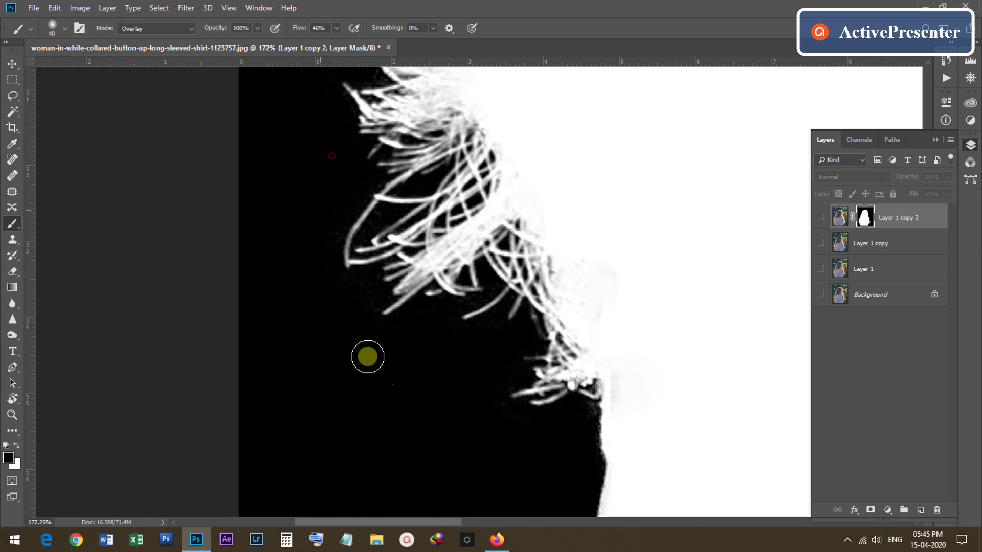
{"action": "left_click_drag", "start_coordinate": [568, 429], "coordinate": [584, 409]}
{"action": "scroll", "coordinate": [506, 385], "scroll_direction": "down", "scroll_amount": 9}
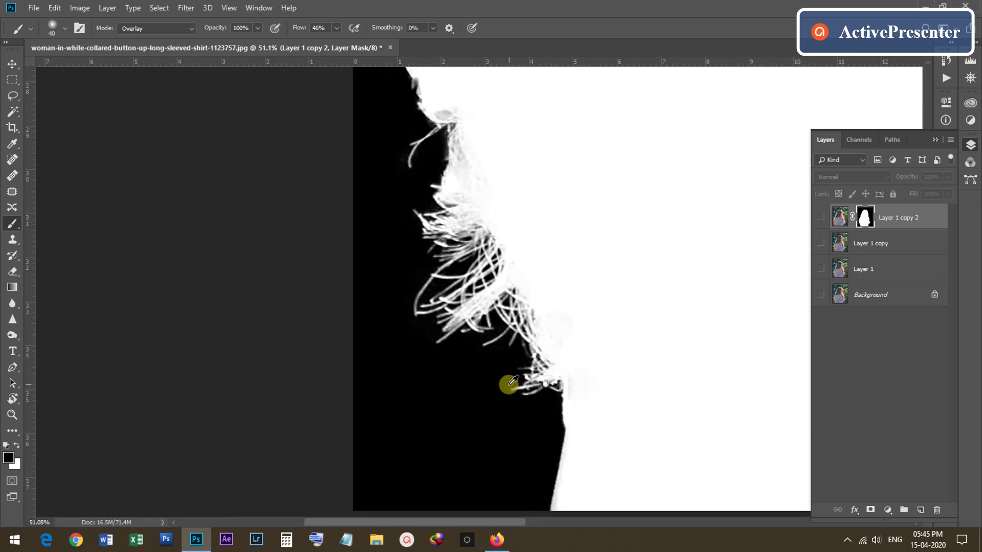
- Clean the gray haze around the flyaway hairs on the crown of the head in the mask
{"action": "scroll", "coordinate": [523, 230], "scroll_direction": "up", "scroll_amount": 4}
{"action": "left_click_drag", "start_coordinate": [568, 143], "coordinate": [376, 398]}
{"action": "left_click_drag", "start_coordinate": [414, 322], "coordinate": [395, 461]}
{"action": "scroll", "coordinate": [380, 339], "scroll_direction": "up", "scroll_amount": 6}
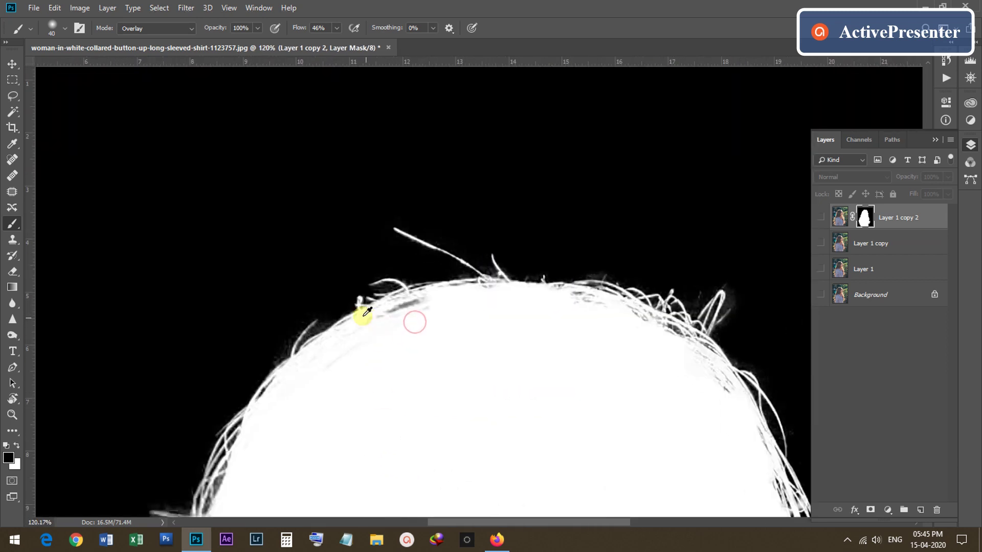
{"action": "left_click_drag", "start_coordinate": [273, 324], "coordinate": [173, 381]}
{"action": "left_click_drag", "start_coordinate": [415, 228], "coordinate": [229, 301]}
{"action": "left_click_drag", "start_coordinate": [374, 348], "coordinate": [384, 339]}
{"action": "left_click_drag", "start_coordinate": [246, 366], "coordinate": [113, 285]}
{"action": "left_click_drag", "start_coordinate": [400, 356], "coordinate": [266, 343]}
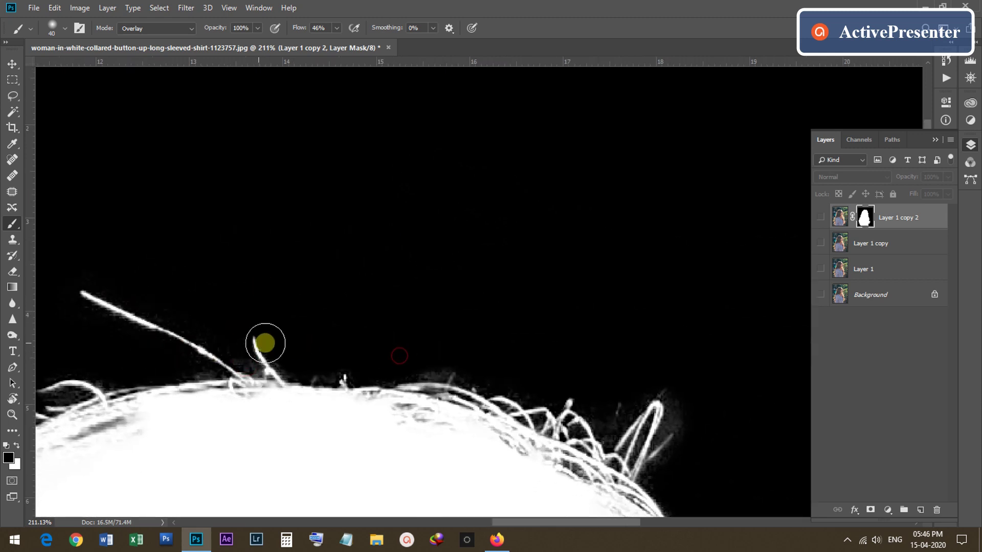
{"action": "left_click_drag", "start_coordinate": [403, 369], "coordinate": [298, 274]}
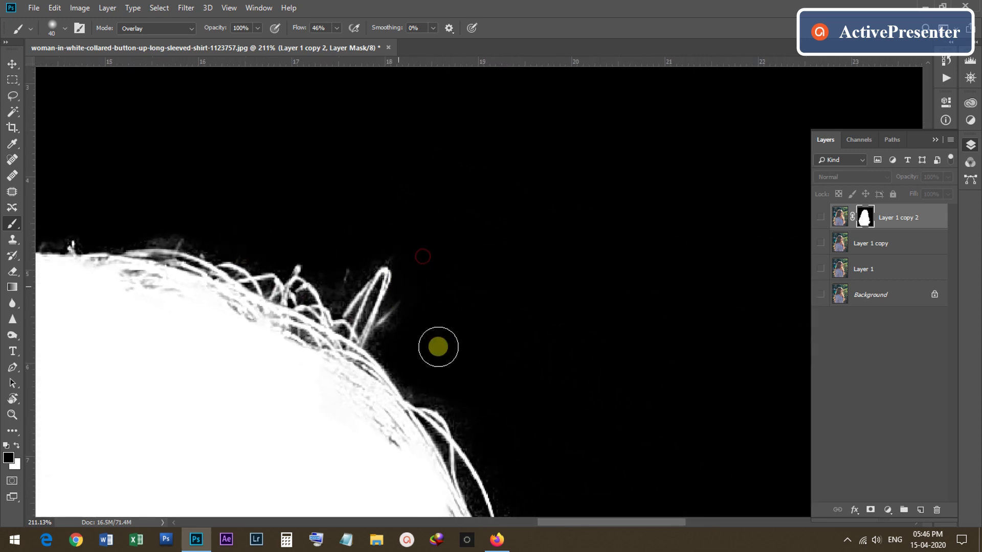
- Paint out the gray patches in front of the forehead and along the face edge of the mask
{"action": "left_click_drag", "start_coordinate": [497, 461], "coordinate": [418, 285]}
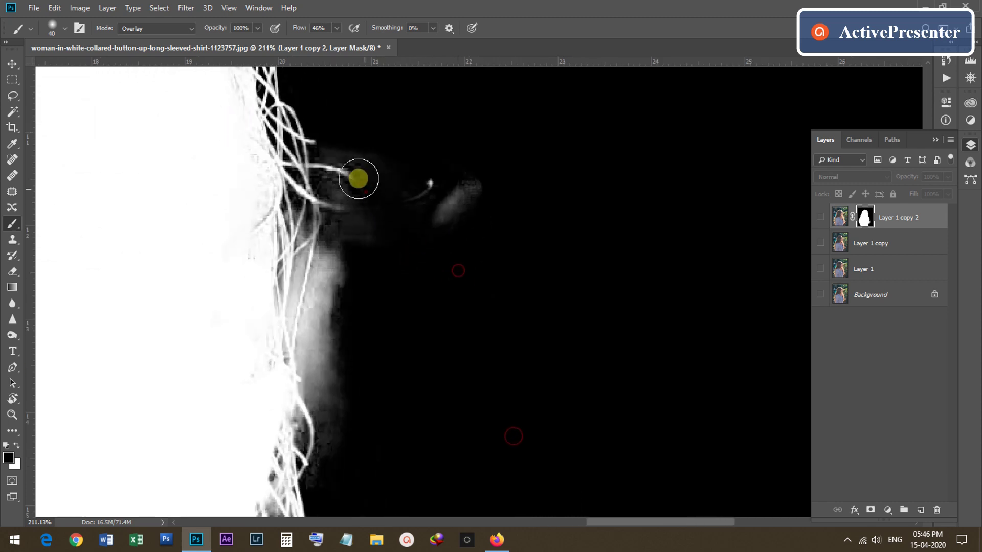
{"action": "left_click_drag", "start_coordinate": [344, 222], "coordinate": [451, 238]}
{"action": "mouse_move", "coordinate": [345, 270]}
{"action": "left_mouse_down"}
{"action": "mouse_move", "coordinate": [336, 252]}
{"action": "mouse_move", "coordinate": [339, 486]}
{"action": "left_mouse_up"}
{"action": "left_click_drag", "start_coordinate": [340, 454], "coordinate": [358, 336]}
{"action": "mouse_move", "coordinate": [351, 243]}
{"action": "left_mouse_down"}
{"action": "mouse_move", "coordinate": [357, 363]}
{"action": "mouse_move", "coordinate": [379, 421]}
{"action": "mouse_move", "coordinate": [399, 430]}
{"action": "mouse_move", "coordinate": [397, 323]}
{"action": "mouse_move", "coordinate": [418, 401]}
{"action": "mouse_move", "coordinate": [386, 298]}
{"action": "mouse_move", "coordinate": [414, 393]}
{"action": "mouse_move", "coordinate": [384, 355]}
{"action": "mouse_move", "coordinate": [484, 450]}
{"action": "mouse_move", "coordinate": [432, 466]}
{"action": "left_mouse_up"}
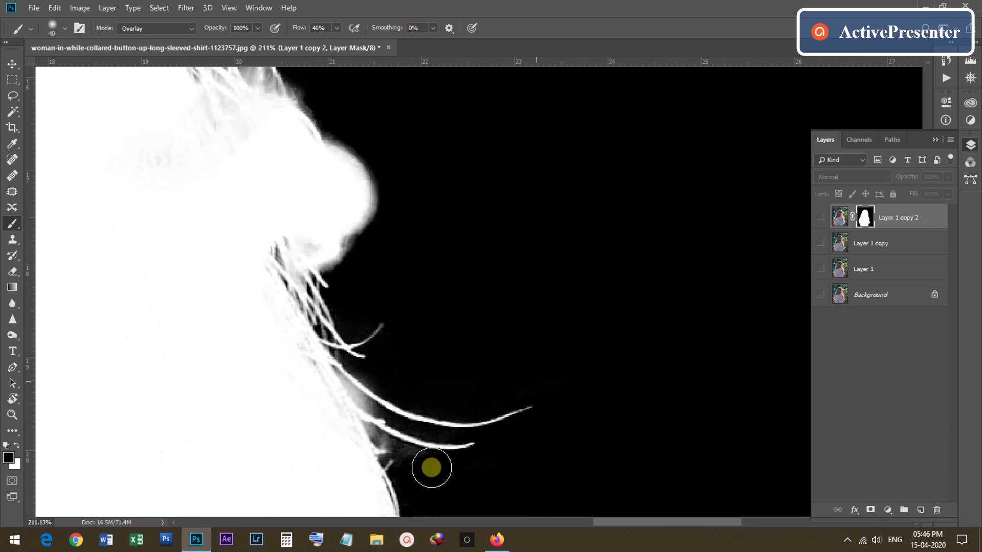
- Clear the mask haze around the stray strands below the chin and along the middle of the front hair
{"action": "left_click_drag", "start_coordinate": [464, 514], "coordinate": [429, 311]}
{"action": "mouse_move", "coordinate": [398, 258]}
{"action": "left_mouse_down"}
{"action": "mouse_move", "coordinate": [363, 241]}
{"action": "mouse_move", "coordinate": [392, 270]}
{"action": "left_mouse_up"}
{"action": "left_click_drag", "start_coordinate": [555, 338], "coordinate": [526, 262]}
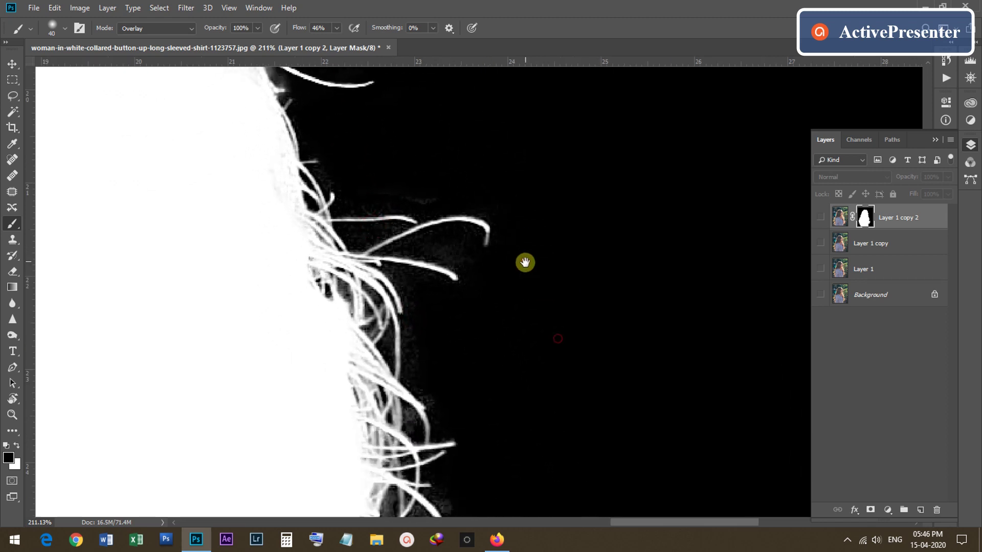
{"action": "mouse_move", "coordinate": [469, 253]}
{"action": "left_mouse_down"}
{"action": "mouse_move", "coordinate": [526, 252]}
{"action": "mouse_move", "coordinate": [369, 242]}
{"action": "mouse_move", "coordinate": [441, 441]}
{"action": "left_mouse_up"}
{"action": "left_click_drag", "start_coordinate": [498, 439], "coordinate": [471, 327]}
{"action": "mouse_move", "coordinate": [412, 246]}
{"action": "left_mouse_down"}
{"action": "mouse_move", "coordinate": [390, 224]}
{"action": "mouse_move", "coordinate": [381, 349]}
{"action": "mouse_move", "coordinate": [421, 328]}
{"action": "mouse_move", "coordinate": [474, 366]}
{"action": "left_mouse_up"}
{"action": "left_click_drag", "start_coordinate": [475, 411], "coordinate": [472, 286]}
{"action": "left_click_drag", "start_coordinate": [413, 252], "coordinate": [540, 315]}
- Remove the gray cloud between the long curled strands on the lower front hair in the mask
{"action": "mouse_move", "coordinate": [433, 324]}
{"action": "left_mouse_down"}
{"action": "mouse_move", "coordinate": [492, 366]}
{"action": "mouse_move", "coordinate": [500, 458]}
{"action": "mouse_move", "coordinate": [420, 172]}
{"action": "left_mouse_up"}
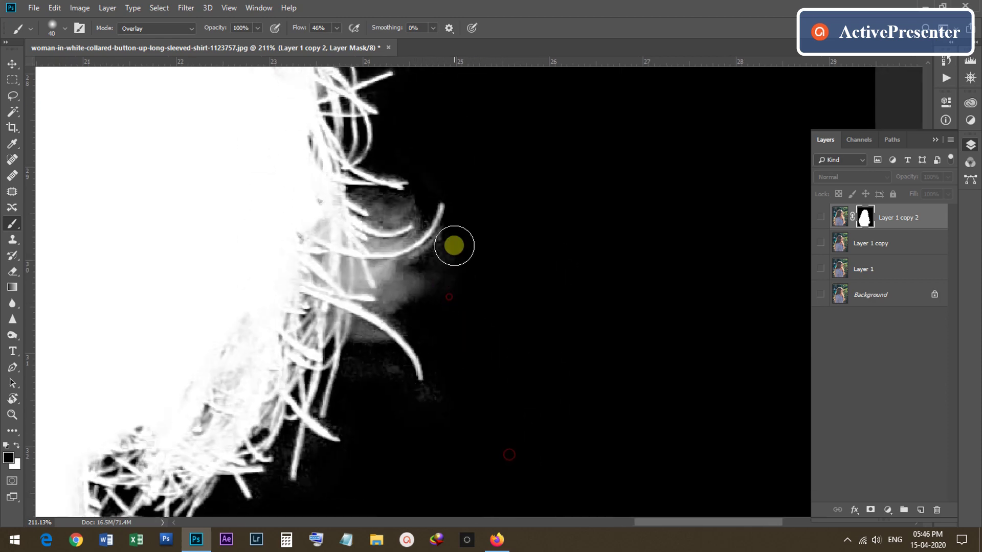
{"action": "mouse_move", "coordinate": [451, 222]}
{"action": "left_mouse_down"}
{"action": "mouse_move", "coordinate": [400, 221]}
{"action": "mouse_move", "coordinate": [498, 290]}
{"action": "mouse_move", "coordinate": [386, 263]}
{"action": "mouse_move", "coordinate": [392, 315]}
{"action": "mouse_move", "coordinate": [382, 357]}
{"action": "mouse_move", "coordinate": [421, 270]}
{"action": "left_mouse_up"}
{"action": "left_click_drag", "start_coordinate": [434, 237], "coordinate": [375, 200]}
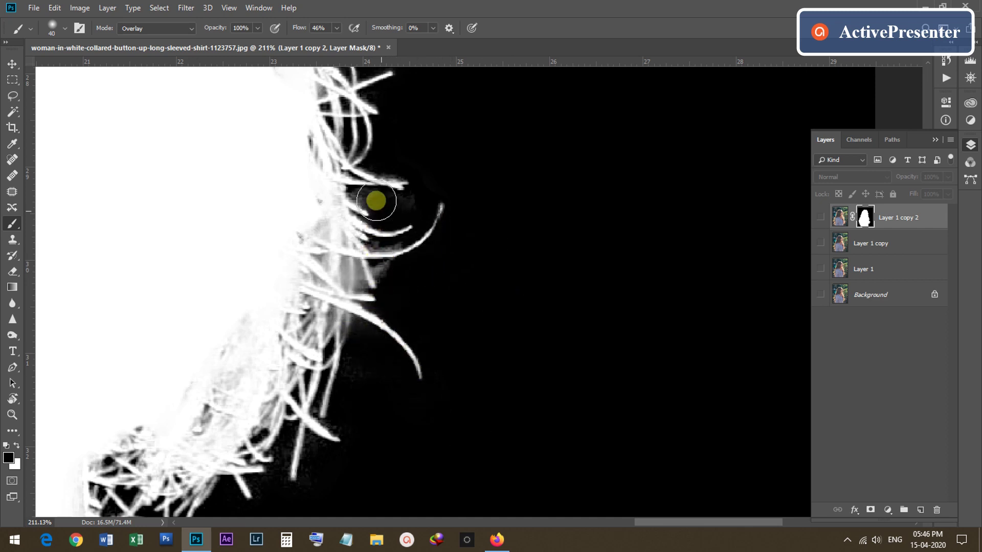
- Clean the mask around the lowest front hair tips down to the shirt edge
{"action": "left_click_drag", "start_coordinate": [416, 393], "coordinate": [563, 268]}
{"action": "mouse_move", "coordinate": [535, 299]}
{"action": "left_mouse_down"}
{"action": "mouse_move", "coordinate": [531, 225]}
{"action": "mouse_move", "coordinate": [508, 410]}
{"action": "mouse_move", "coordinate": [501, 278]}
{"action": "mouse_move", "coordinate": [517, 366]}
{"action": "mouse_move", "coordinate": [566, 271]}
{"action": "mouse_move", "coordinate": [487, 440]}
{"action": "mouse_move", "coordinate": [494, 361]}
{"action": "left_mouse_up"}
{"action": "left_click_drag", "start_coordinate": [515, 425], "coordinate": [600, 158]}
{"action": "mouse_move", "coordinate": [554, 306]}
{"action": "left_mouse_down"}
{"action": "mouse_move", "coordinate": [525, 237]}
{"action": "mouse_move", "coordinate": [563, 187]}
{"action": "left_mouse_up"}
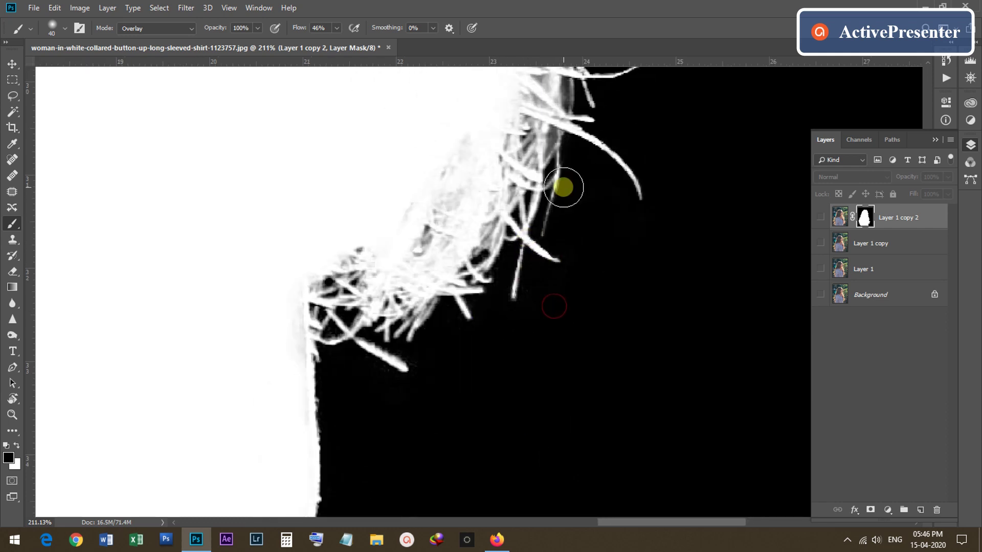
{"action": "scroll", "coordinate": [571, 373], "scroll_direction": "down", "scroll_amount": 8}
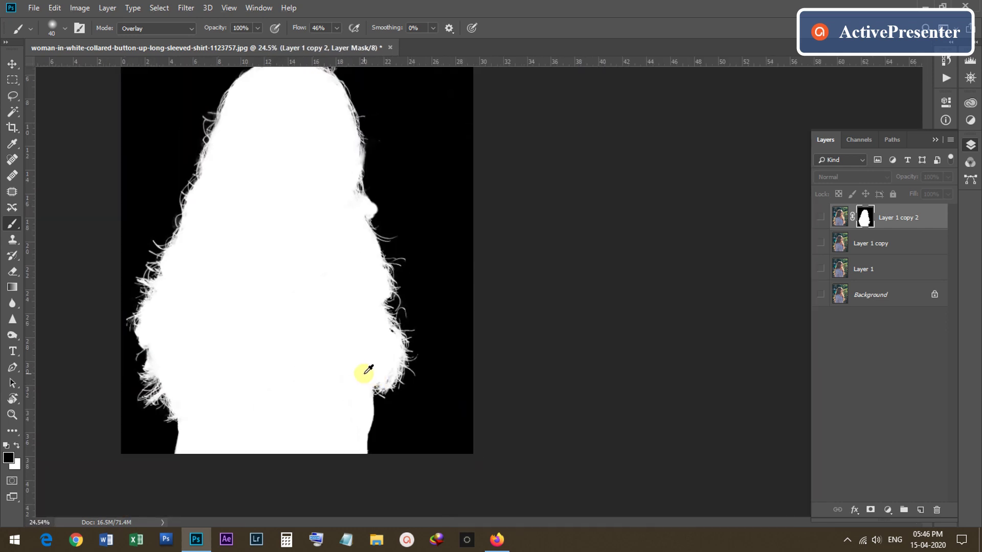
{"action": "scroll", "coordinate": [461, 366], "scroll_direction": "up", "scroll_amount": 3}
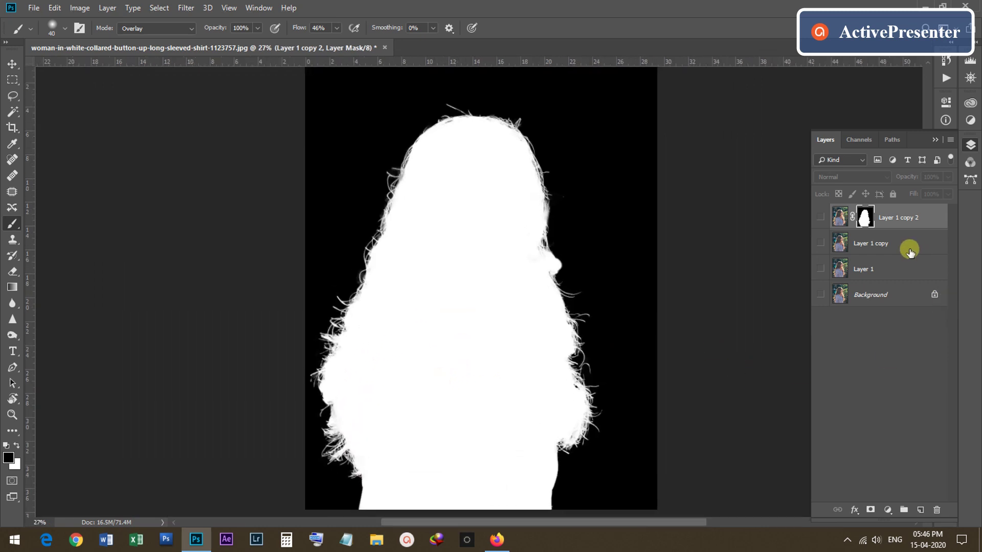
- Leave the mask view, show only Layer 1 copy with Layer 1 copy 2 hidden, and make Layer 1 copy active
{"action": "left_click", "coordinate": [821, 219]}
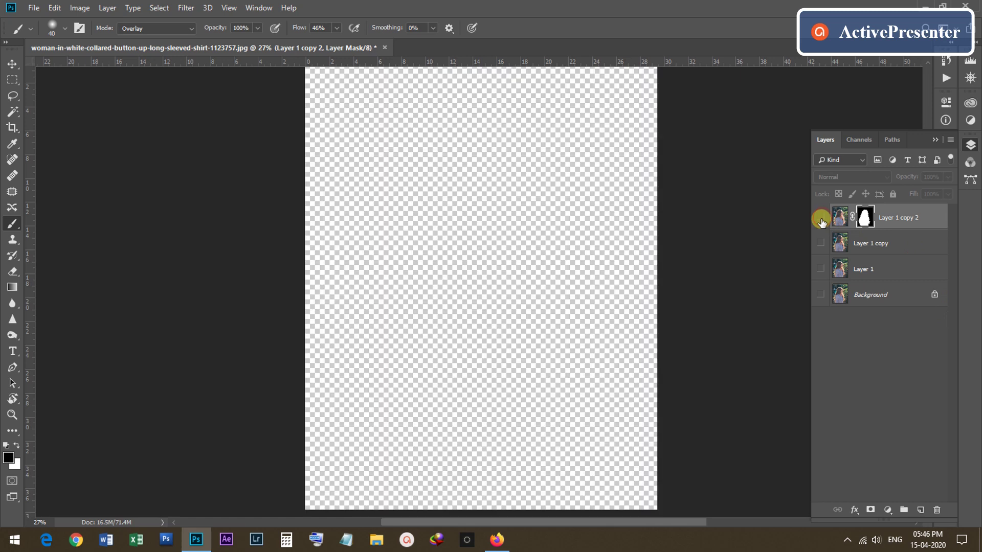
{"action": "left_click", "coordinate": [821, 220]}
{"action": "left_click", "coordinate": [821, 242], "text": "alt"}
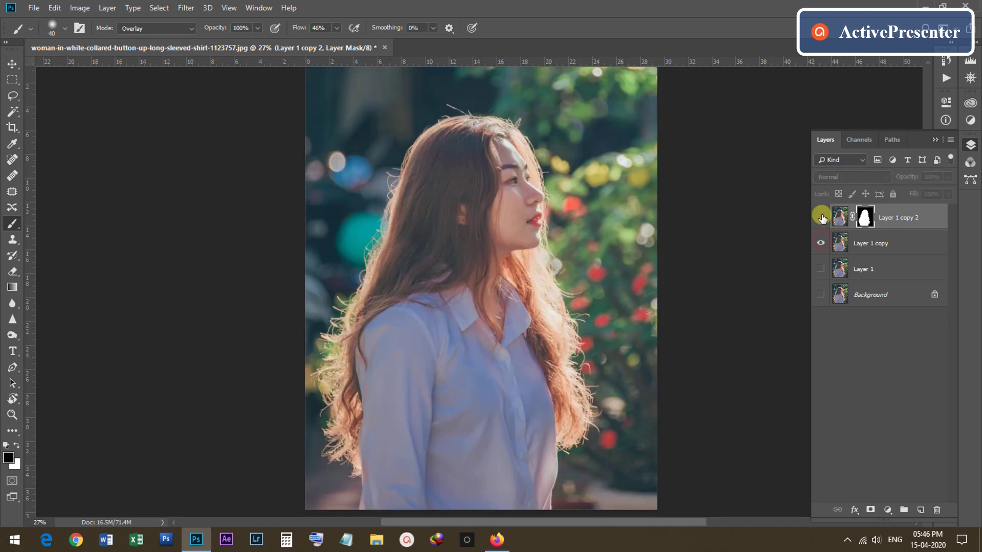
{"action": "left_click", "coordinate": [870, 245]}
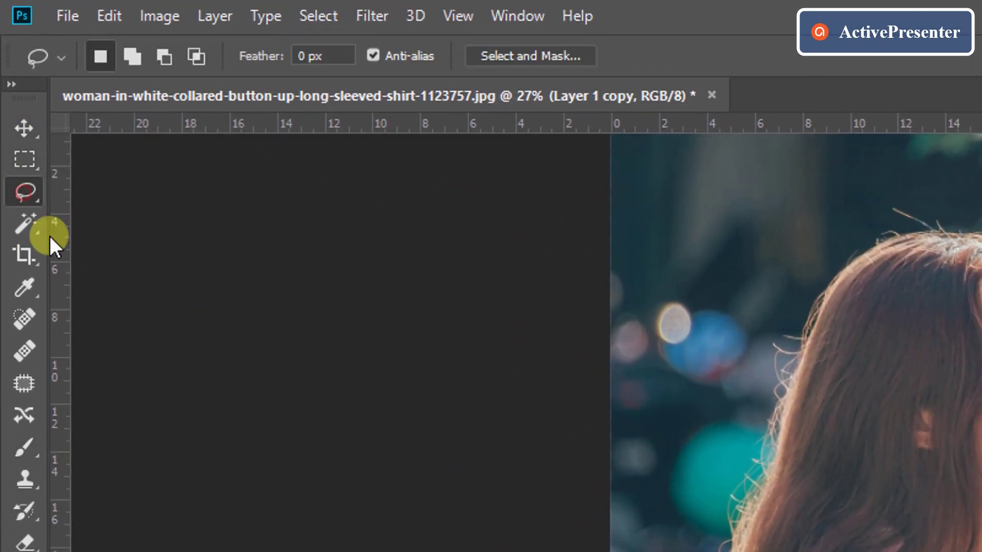
- Lasso loosely around the woman and replace her with a Content-Aware fill using Color Adaptation, Normal mode and 100% opacity
{"action": "mouse_move", "coordinate": [706, 488]}
{"action": "left_mouse_down"}
{"action": "mouse_move", "coordinate": [684, 511]}
{"action": "mouse_move", "coordinate": [376, 543]}
{"action": "mouse_move", "coordinate": [614, 487]}
{"action": "mouse_move", "coordinate": [600, 202]}
{"action": "mouse_move", "coordinate": [436, 97]}
{"action": "mouse_move", "coordinate": [348, 235]}
{"action": "mouse_move", "coordinate": [353, 245]}
{"action": "left_mouse_up"}
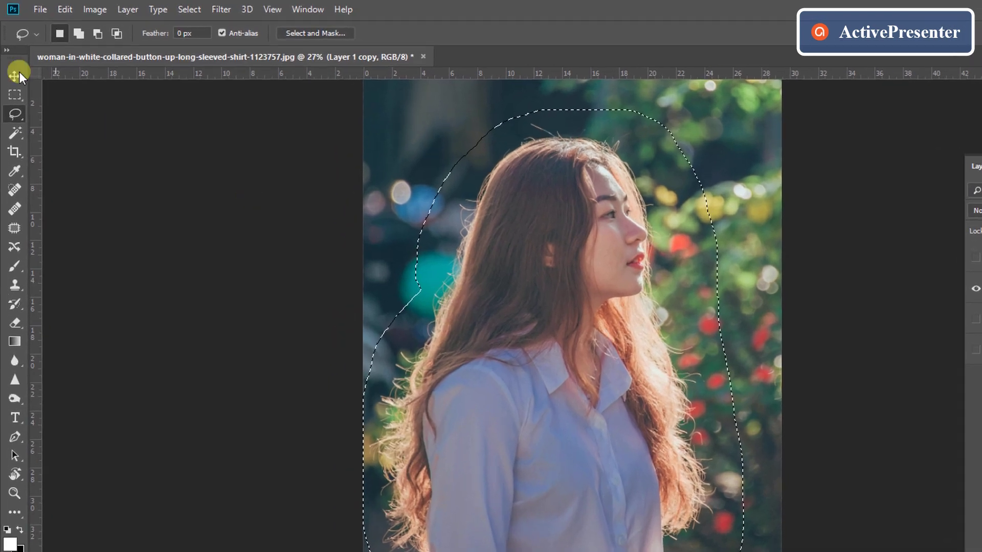
{"action": "left_click", "coordinate": [65, 9]}
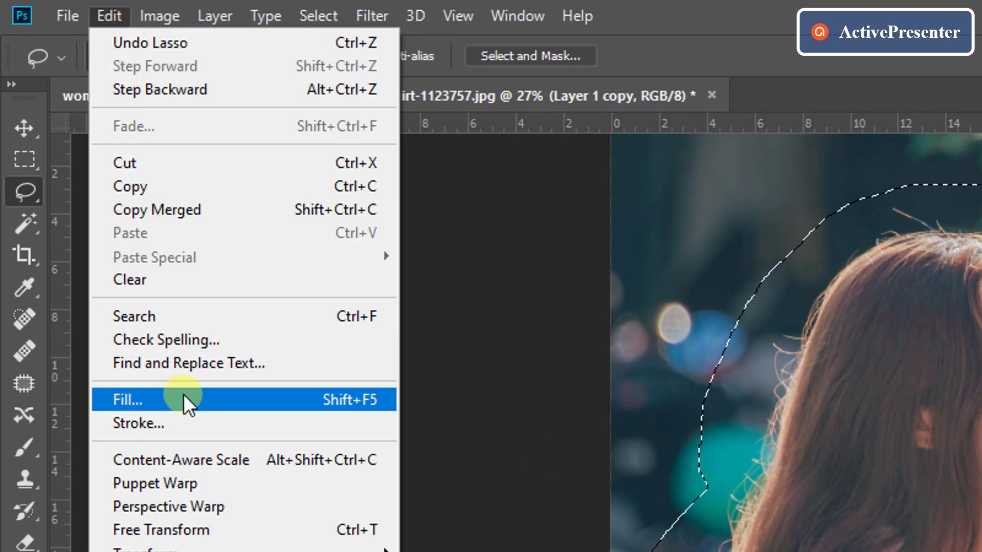
{"action": "left_click", "coordinate": [183, 394]}
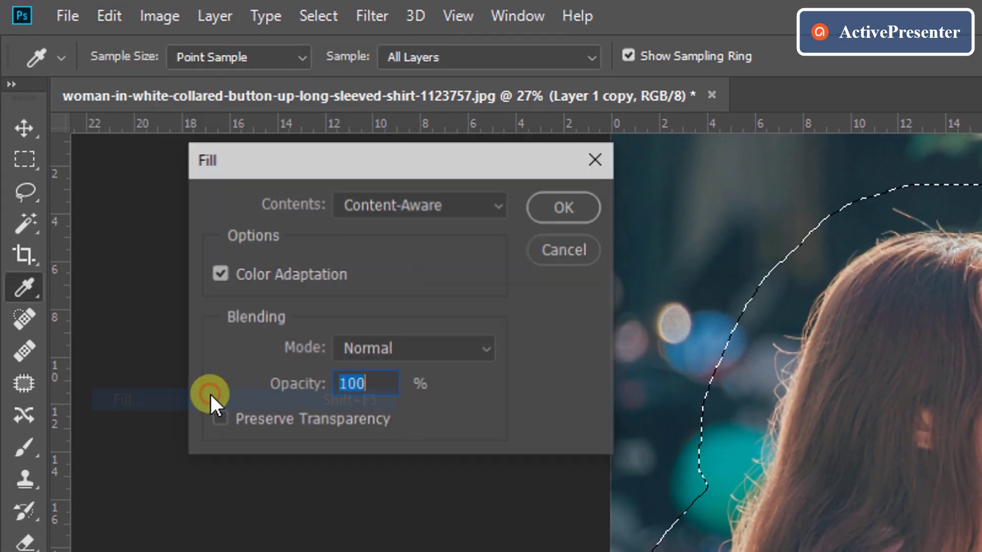
{"action": "left_click", "coordinate": [214, 271]}
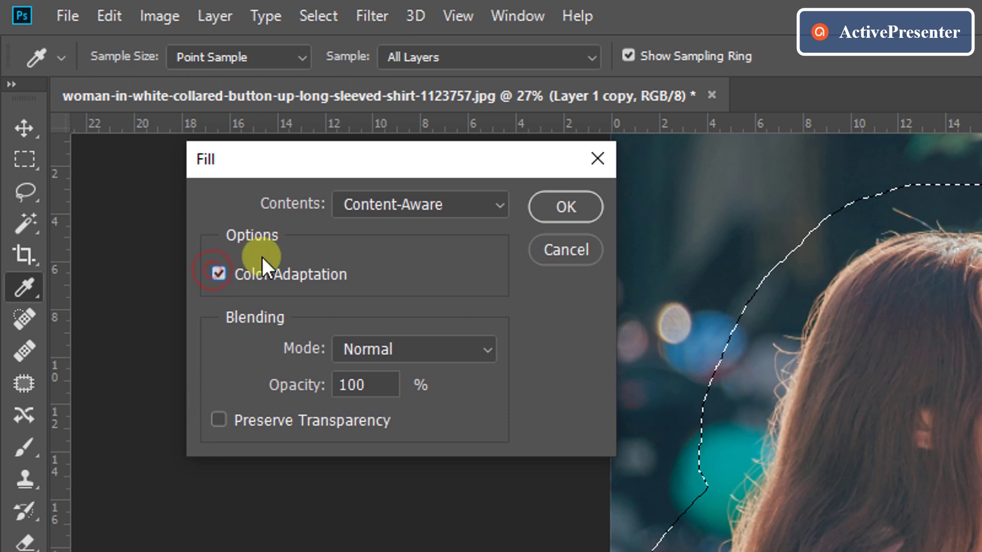
{"action": "left_click", "coordinate": [567, 206]}
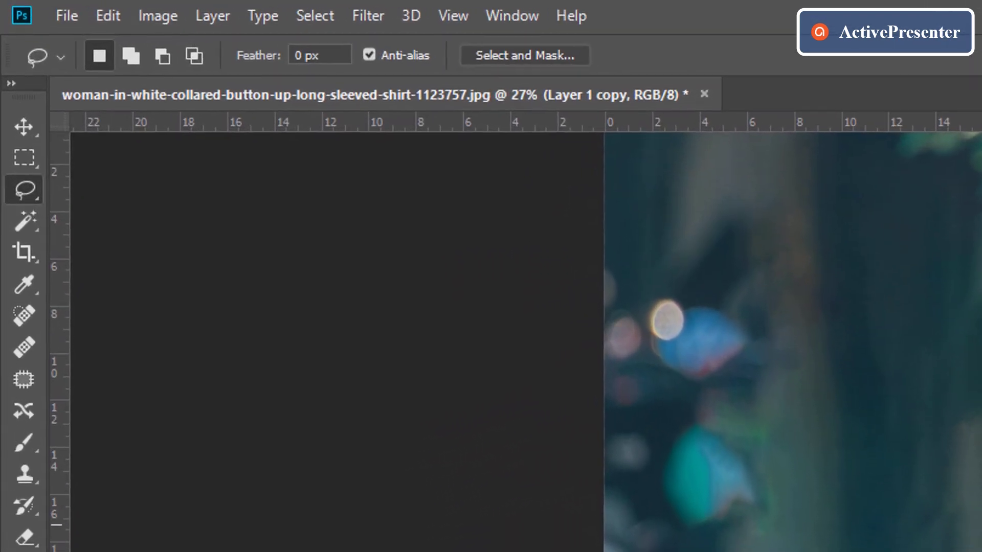
- Apply a 45.6-pixel Gaussian Blur to Layer 1 copy and show Layer 1 copy 2 above it
{"action": "left_click", "coordinate": [370, 11]}
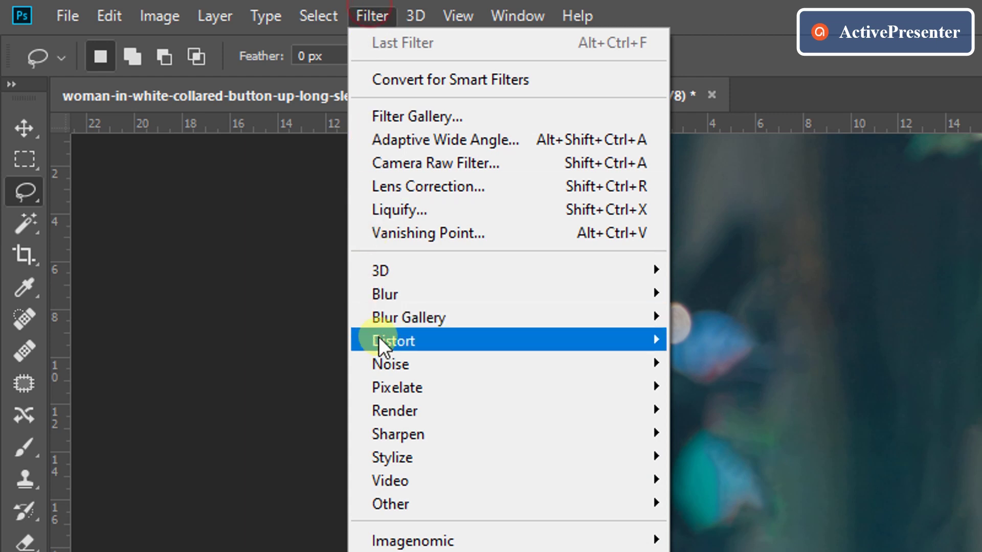
{"action": "left_click", "coordinate": [403, 290]}
{"action": "left_click", "coordinate": [711, 384]}
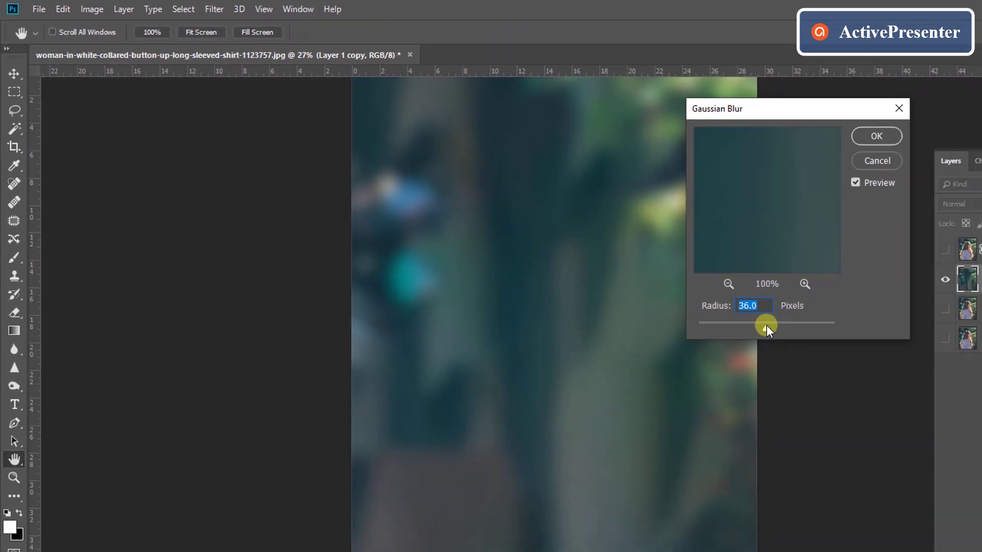
{"action": "left_click_drag", "start_coordinate": [766, 325], "coordinate": [772, 327]}
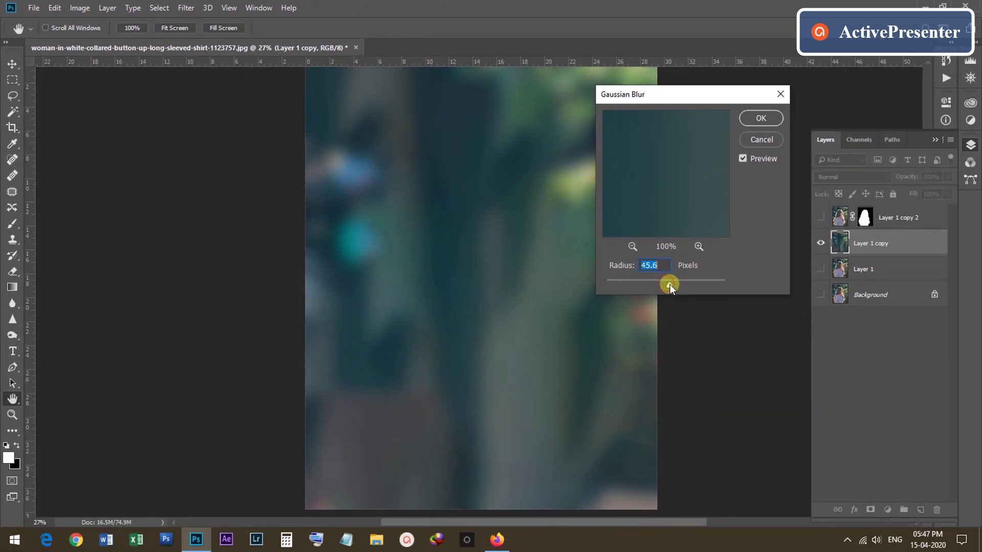
{"action": "left_click", "coordinate": [746, 138]}
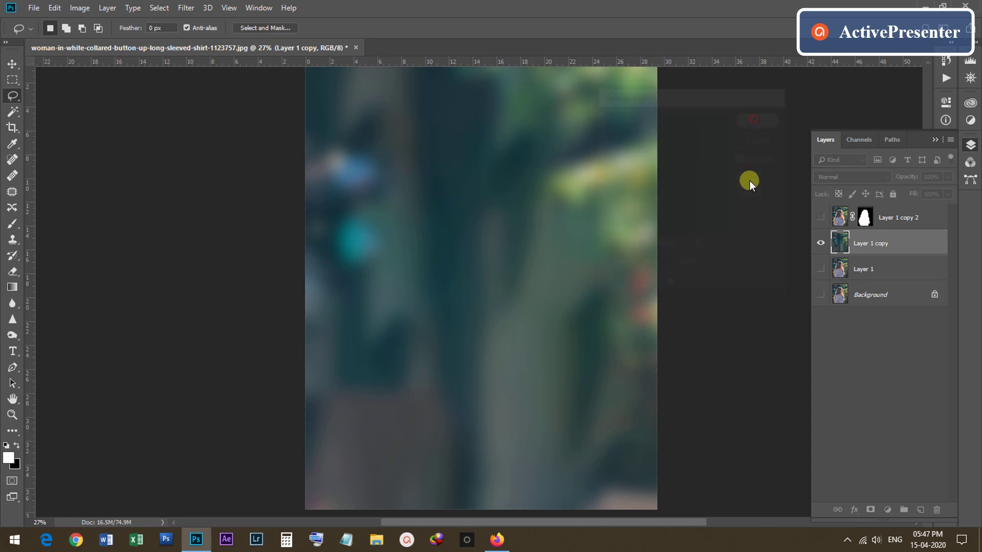
{"action": "left_click", "coordinate": [820, 219]}
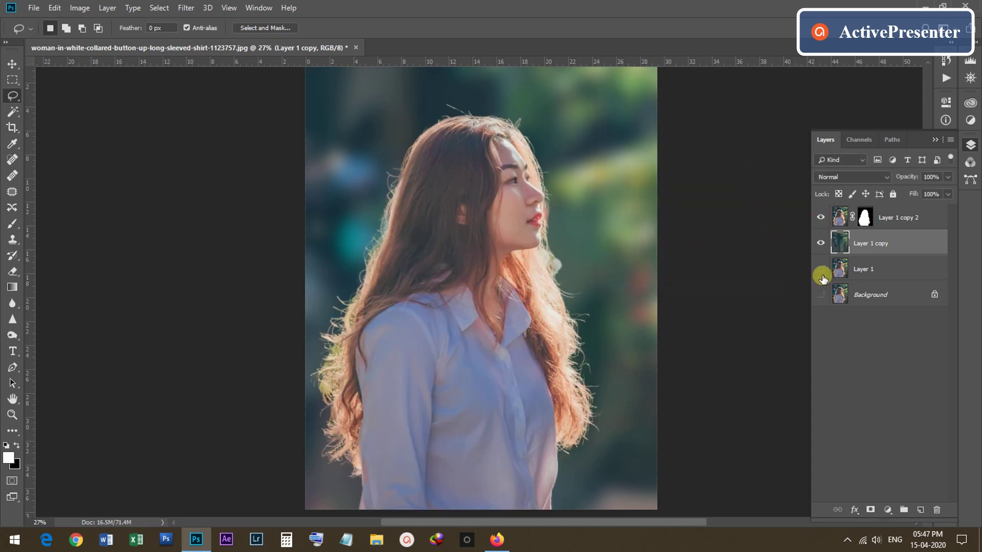
{"action": "left_click", "coordinate": [821, 243]}
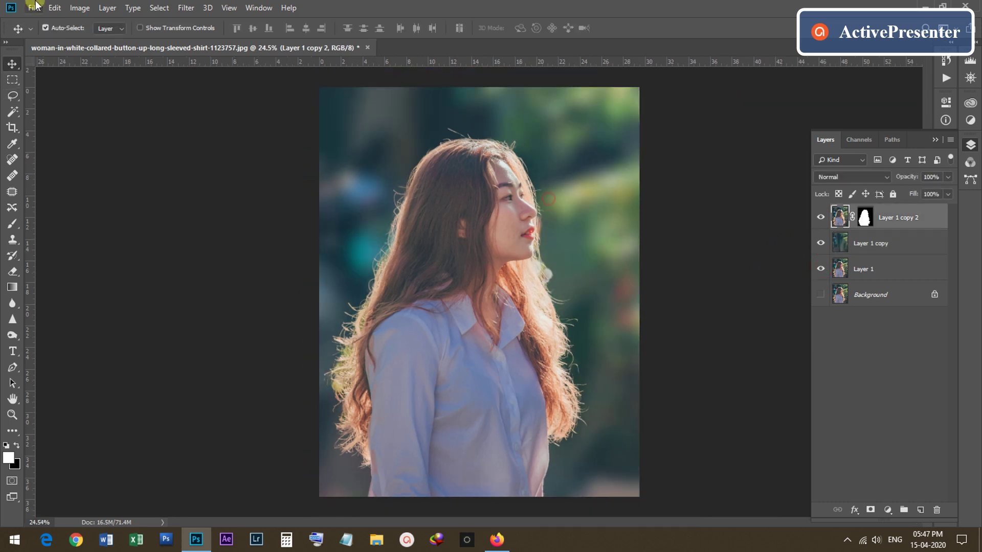
{"action": "left_click", "coordinate": [33, 8]}
{"action": "left_click", "coordinate": [49, 34]}
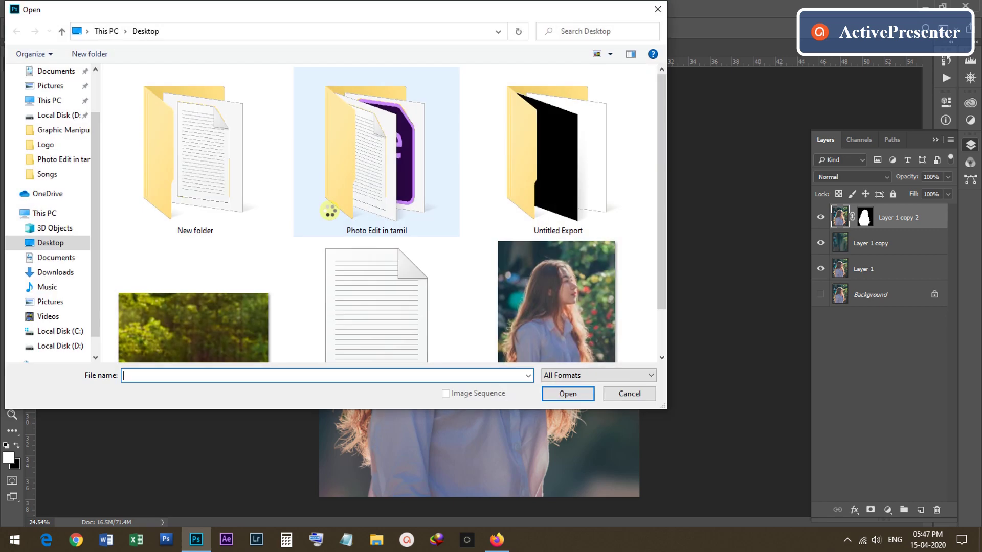
{"action": "scroll", "coordinate": [324, 252], "scroll_direction": "down", "scroll_amount": 2}
{"action": "left_click", "coordinate": [215, 281]}
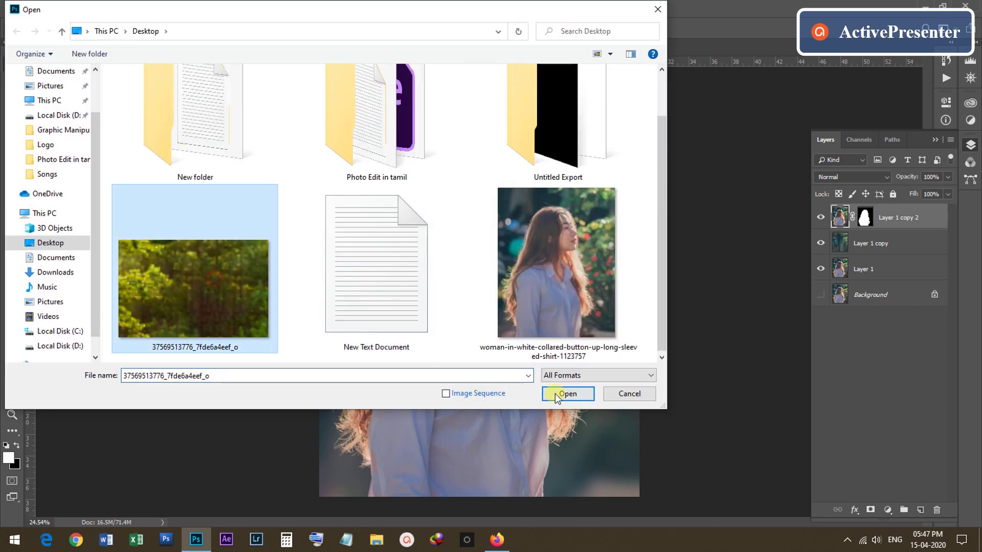
{"action": "left_click", "coordinate": [562, 394]}
- Move the masked woman layer, Layer 1 copy 2, from the portrait document into the forest image
{"action": "left_click", "coordinate": [300, 48]}
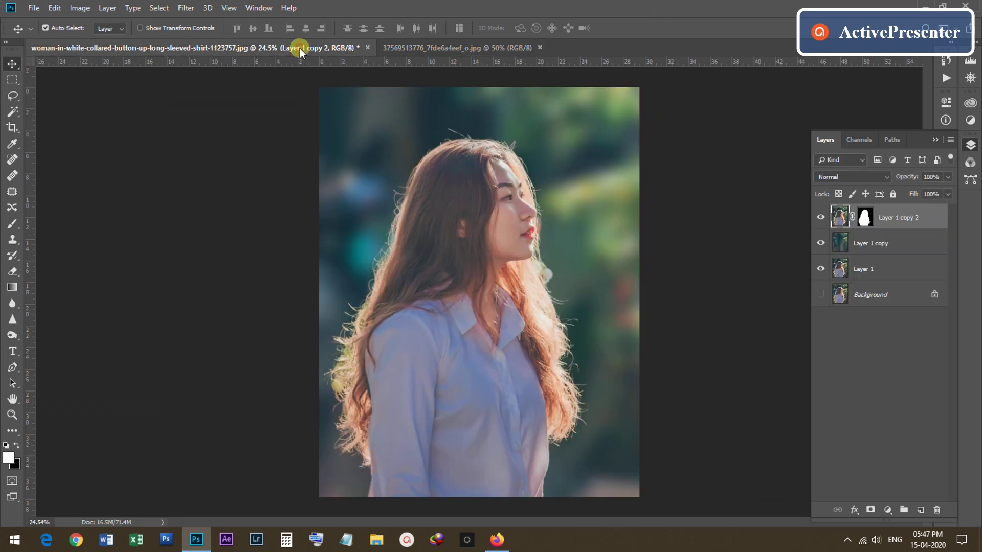
{"action": "left_click_drag", "start_coordinate": [456, 302], "coordinate": [439, 102]}
{"action": "left_click_drag", "start_coordinate": [475, 339], "coordinate": [475, 338]}
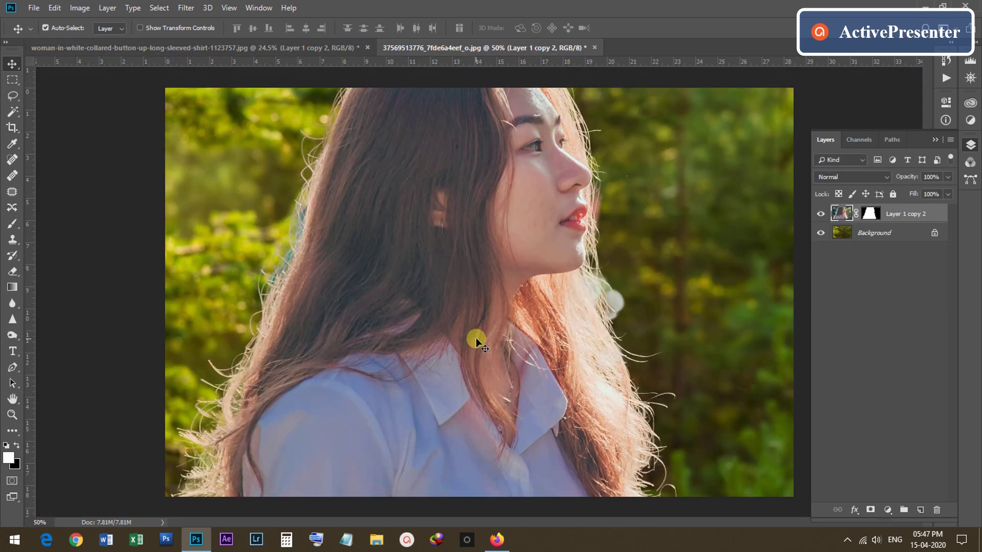
- Scale the woman proportionally to about 47% and position her near the middle of the forest with her torso meeting the lower edge
{"action": "scroll", "coordinate": [476, 338], "scroll_direction": "down", "scroll_amount": 5}
{"action": "key", "text": "ctrl+t"}
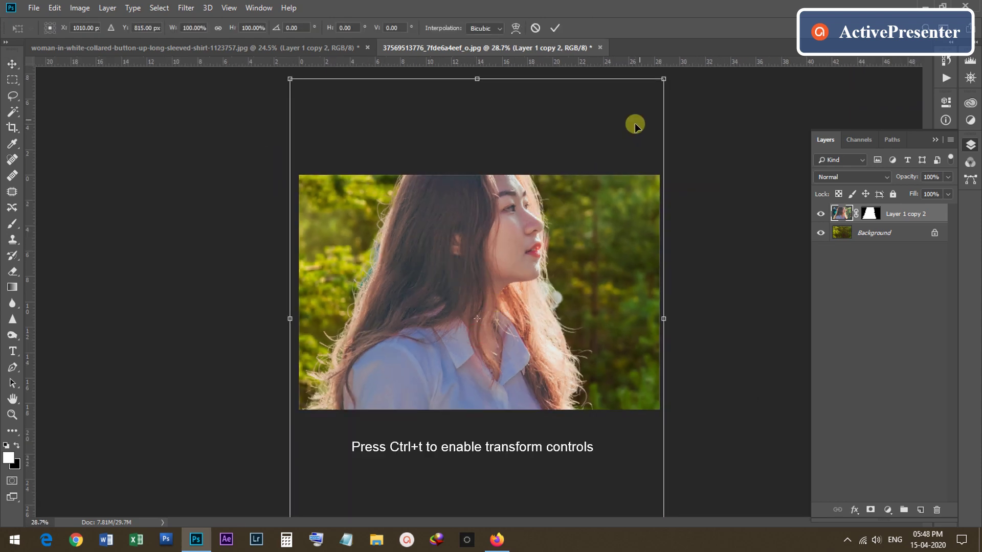
{"action": "left_click_drag", "start_coordinate": [665, 79], "coordinate": [569, 240]}
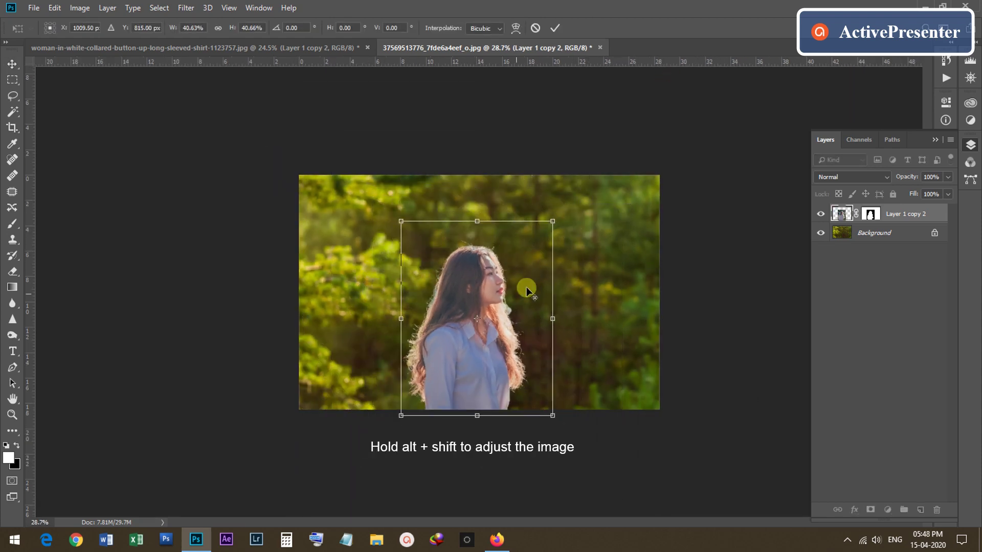
{"action": "left_click_drag", "start_coordinate": [512, 293], "coordinate": [515, 286]}
{"action": "left_click_drag", "start_coordinate": [555, 215], "coordinate": [568, 200]}
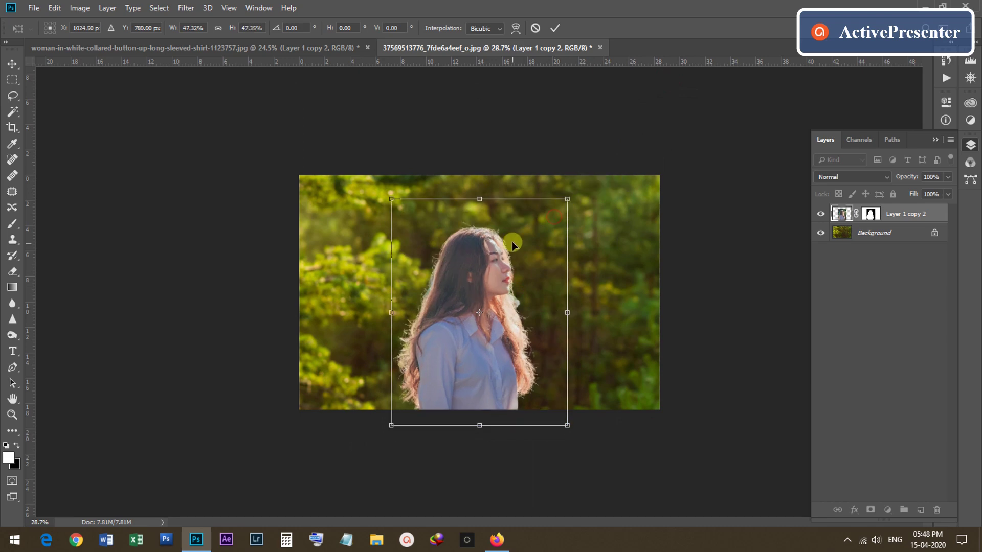
{"action": "left_click_drag", "start_coordinate": [512, 243], "coordinate": [513, 228]}
{"action": "double_click", "coordinate": [464, 272]}
- Lasso the teal-fringed hair edge at the back of her head and feather the selection by 20 pixels
{"action": "scroll", "coordinate": [480, 291], "scroll_direction": "up", "scroll_amount": 5}
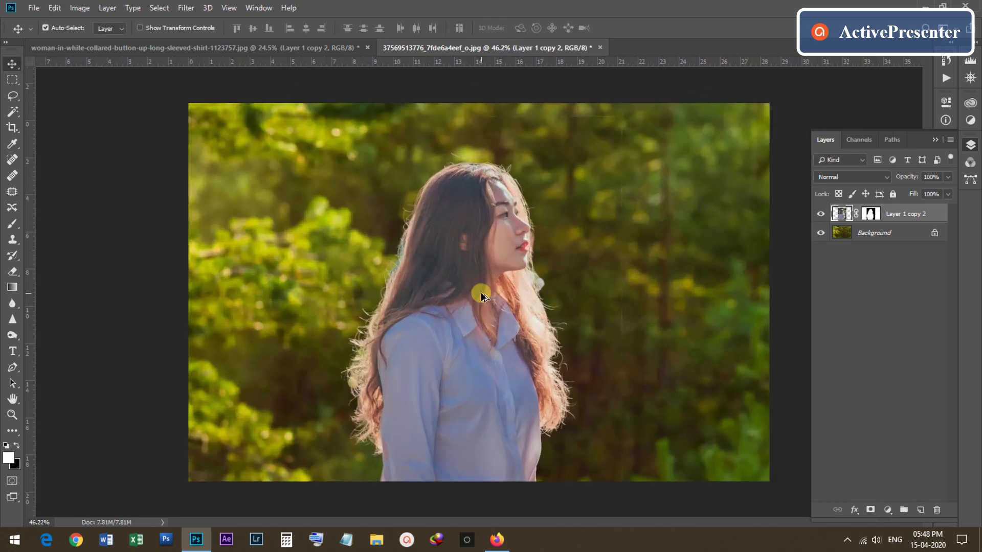
{"action": "scroll", "coordinate": [480, 293], "scroll_direction": "up", "scroll_amount": 6}
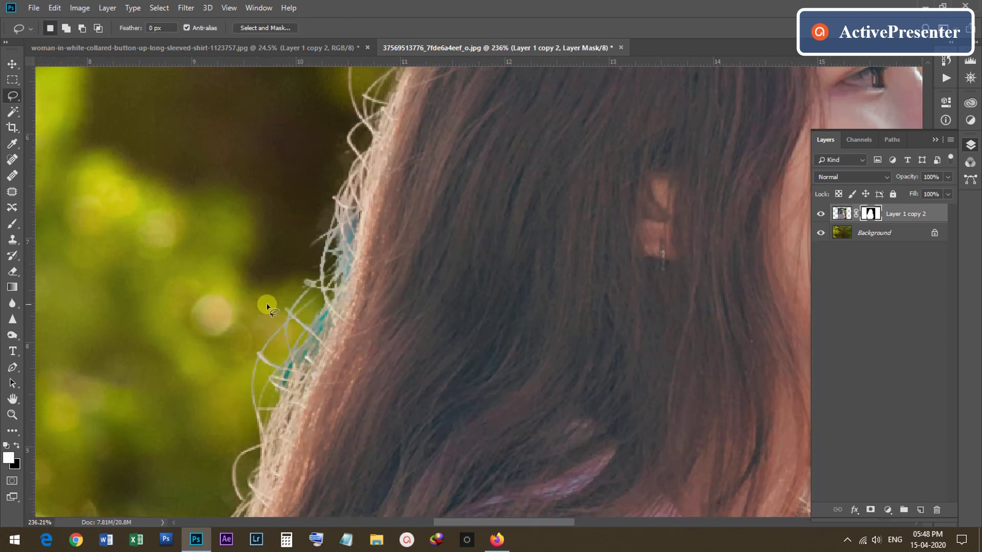
{"action": "mouse_move", "coordinate": [266, 305]}
{"action": "left_mouse_down"}
{"action": "mouse_move", "coordinate": [394, 215]}
{"action": "mouse_move", "coordinate": [268, 322]}
{"action": "left_mouse_up"}
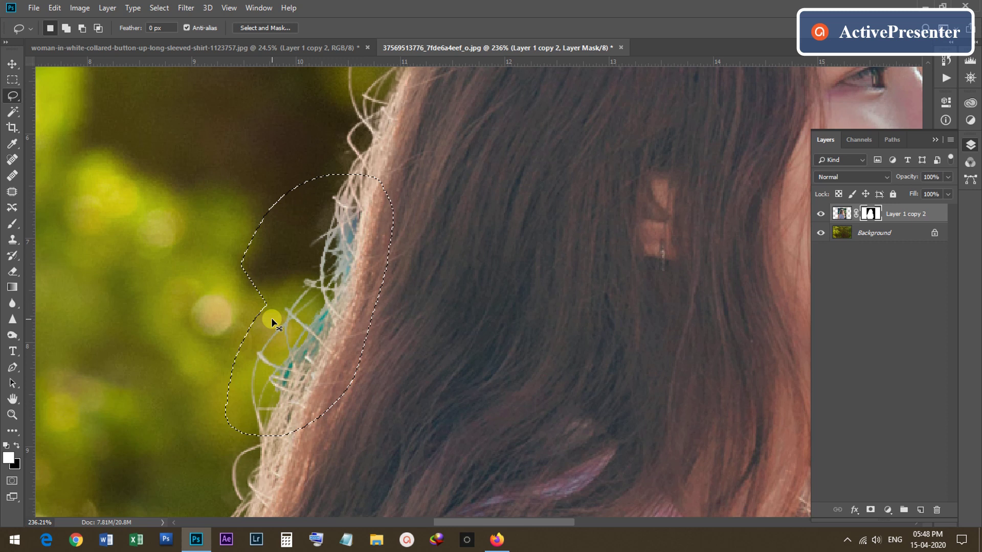
{"action": "key", "text": "shift+F6"}
{"action": "type", "text": "20"}
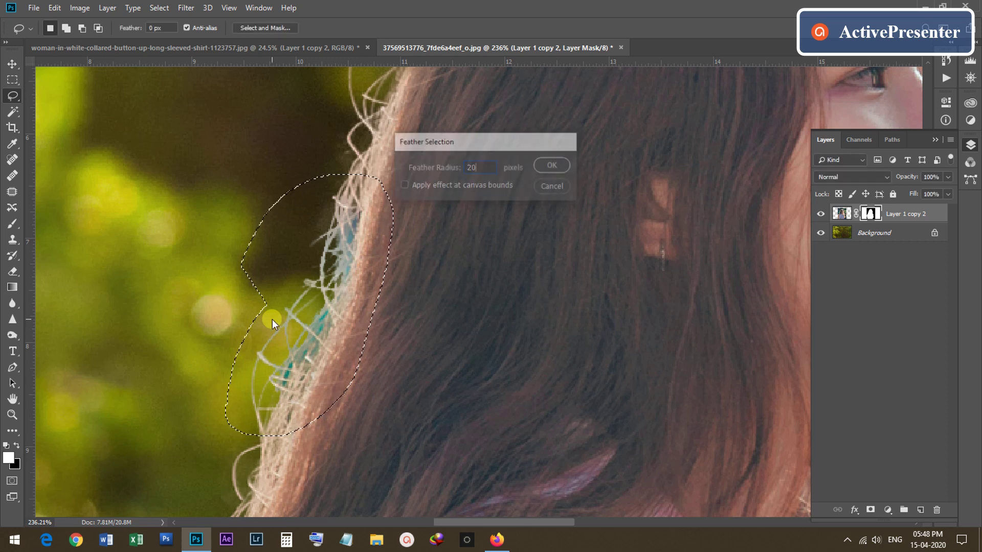
{"action": "key", "text": "Return"}
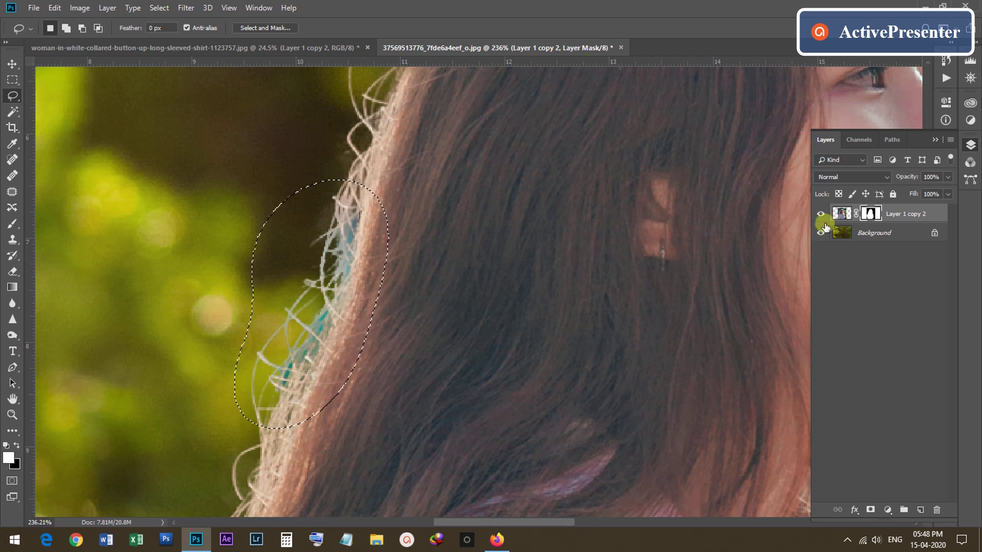
- Desaturate the selected hair edge on the image of Layer 1 copy 2 with Hue/Saturation
{"action": "left_click", "coordinate": [842, 213]}
{"action": "key", "text": "ctrl+u"}
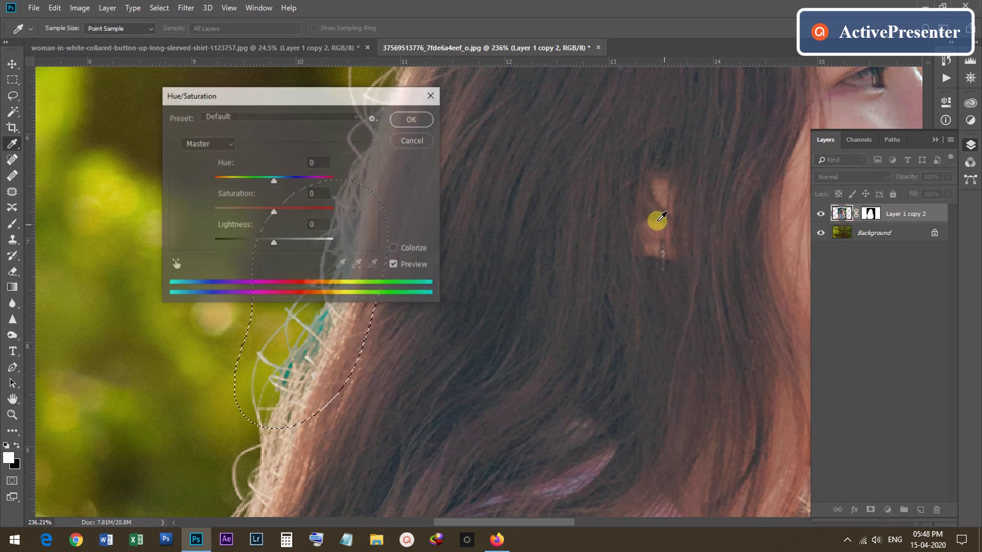
{"action": "left_click_drag", "start_coordinate": [329, 92], "coordinate": [667, 88]}
{"action": "left_click_drag", "start_coordinate": [613, 208], "coordinate": [545, 210]}
{"action": "key", "text": "Return"}
- Shift the selected hair edge's midtones toward red and yellow with Color Balance, and clear the selection
{"action": "key", "text": "ctrl+b"}
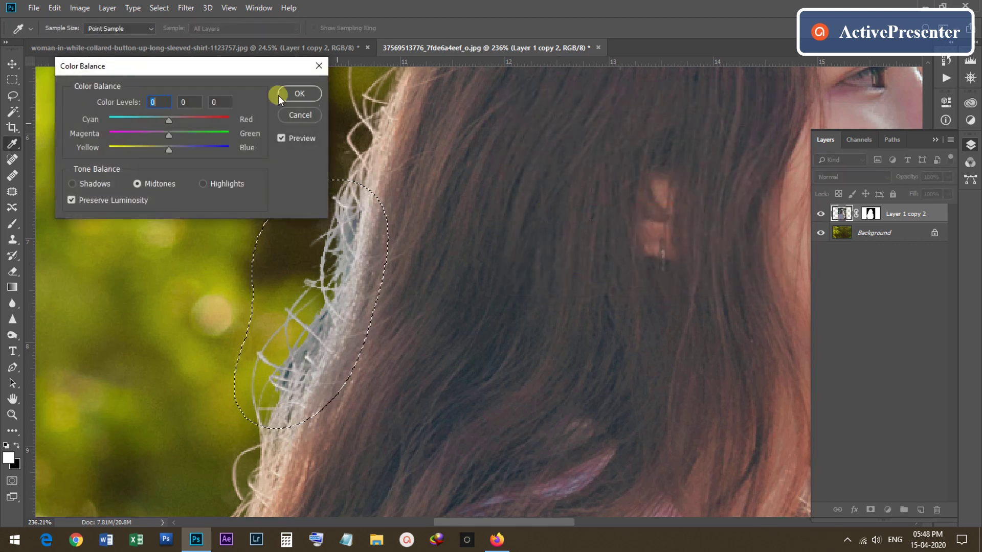
{"action": "left_click_drag", "start_coordinate": [202, 71], "coordinate": [642, 91]}
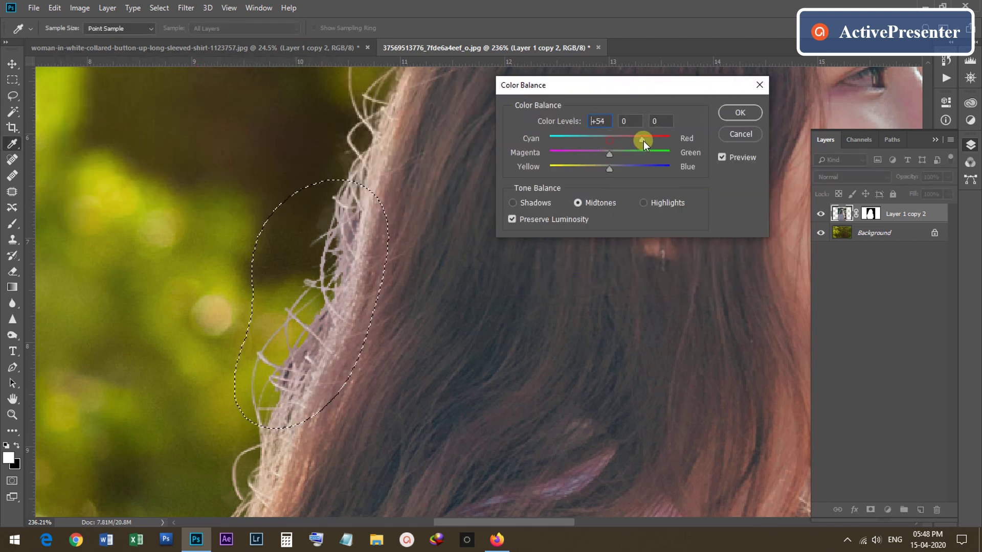
{"action": "left_click_drag", "start_coordinate": [643, 142], "coordinate": [619, 154]}
{"action": "left_click", "coordinate": [592, 169]}
{"action": "key", "text": "Return"}
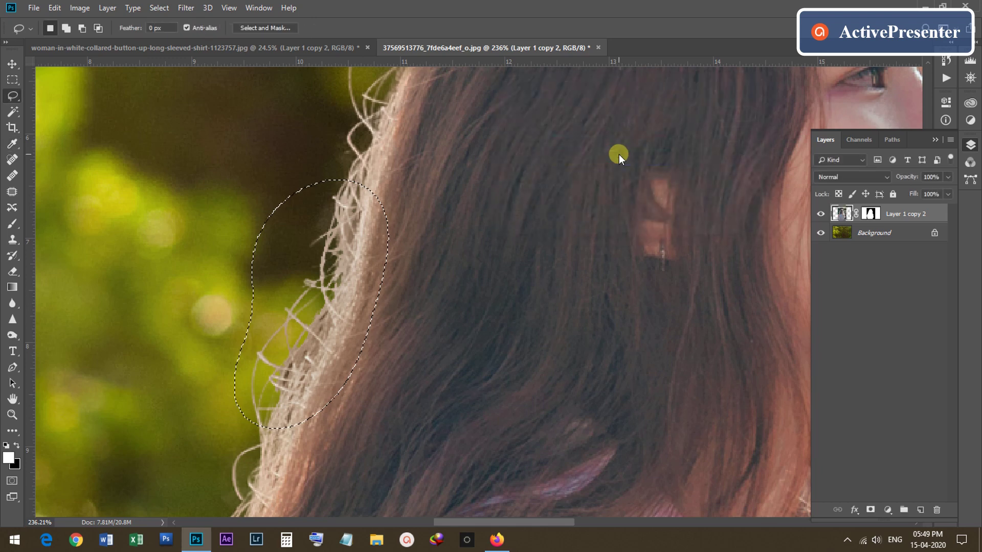
{"action": "key", "text": "ctrl+0"}
{"action": "scroll", "coordinate": [451, 310], "scroll_direction": "up", "scroll_amount": 2}
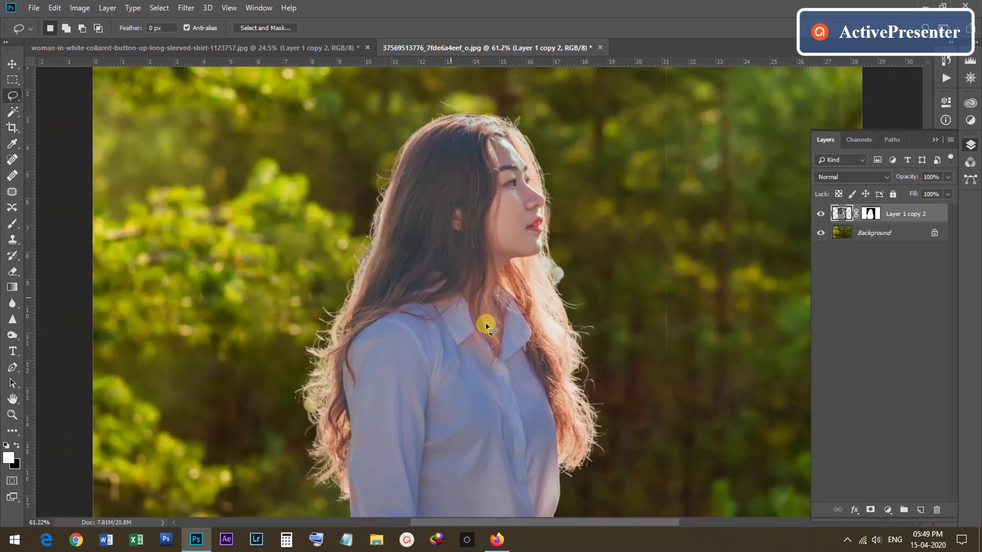
- Convert the forest Background into a regular layer and duplicate it
{"action": "double_click", "coordinate": [866, 234]}
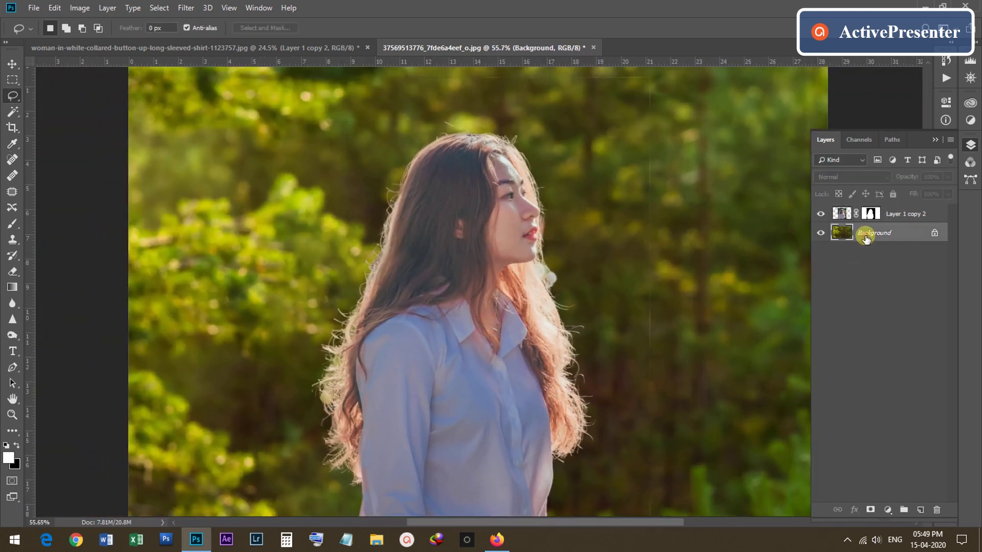
{"action": "key", "text": "Return"}
{"action": "key", "text": "ctrl+j"}
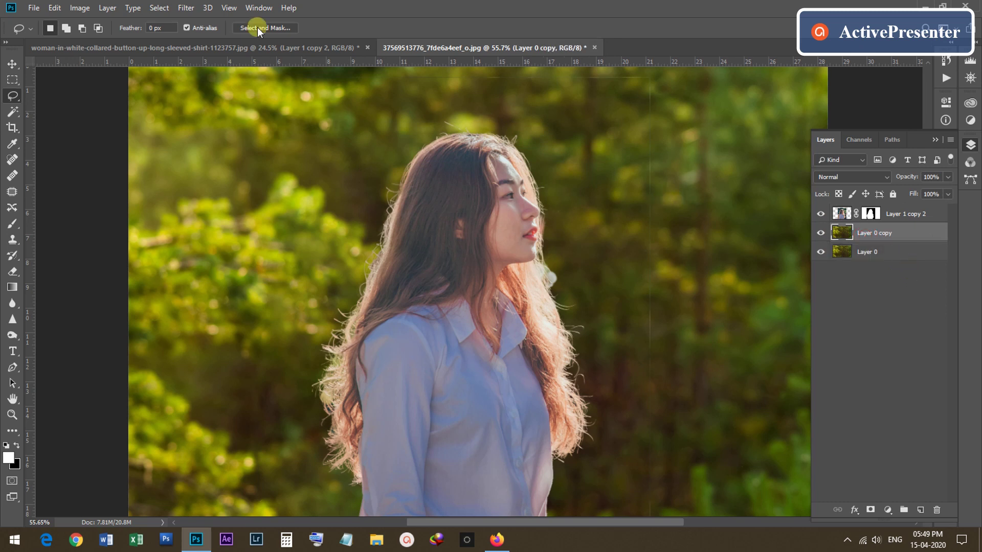
- Apply a Gaussian Blur with a radius of 45.6 pixels to the duplicated forest layer
{"action": "left_click", "coordinate": [185, 8]}
{"action": "mouse_move", "coordinate": [209, 150]}
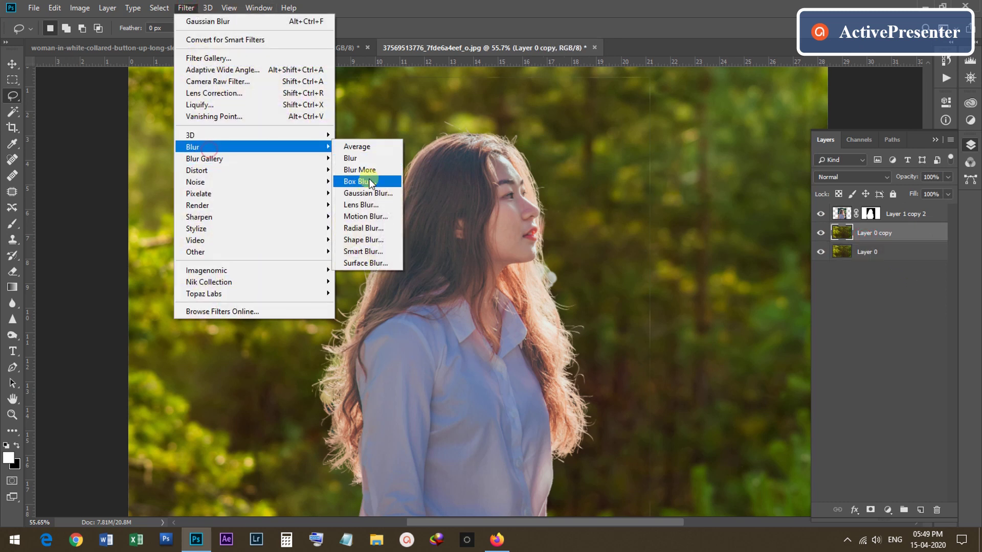
{"action": "left_click", "coordinate": [365, 193]}
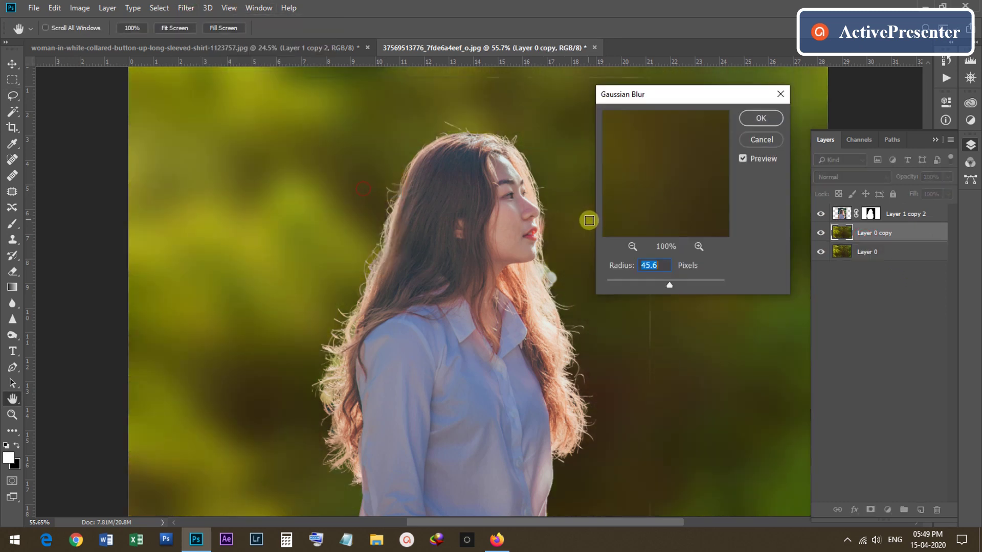
{"action": "left_click", "coordinate": [761, 118]}
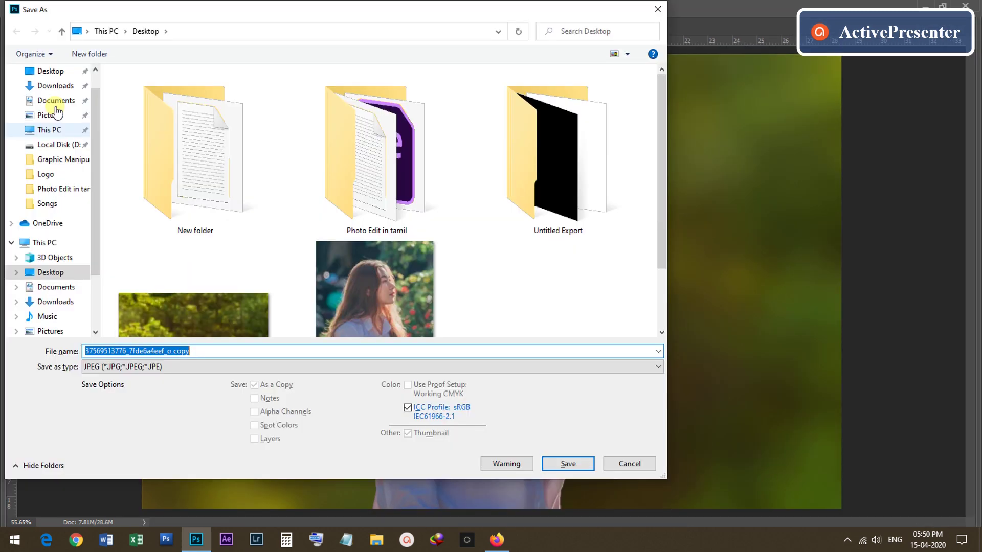
- Save the composite to the Desktop as a JPEG named work, with quality 12 and the Progressive format with 3 scans
{"action": "scroll", "coordinate": [57, 111], "scroll_direction": "up", "scroll_amount": 1}
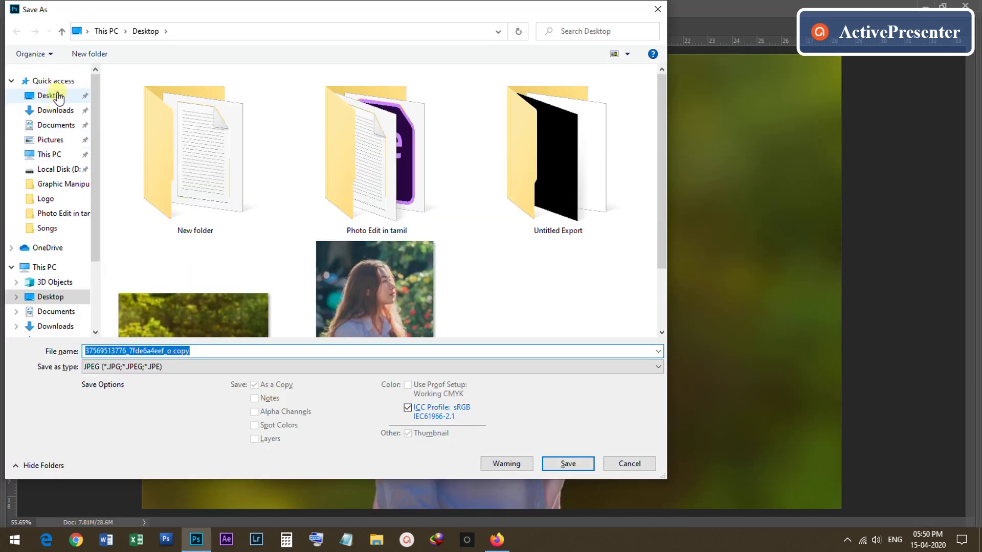
{"action": "left_click", "coordinate": [57, 96]}
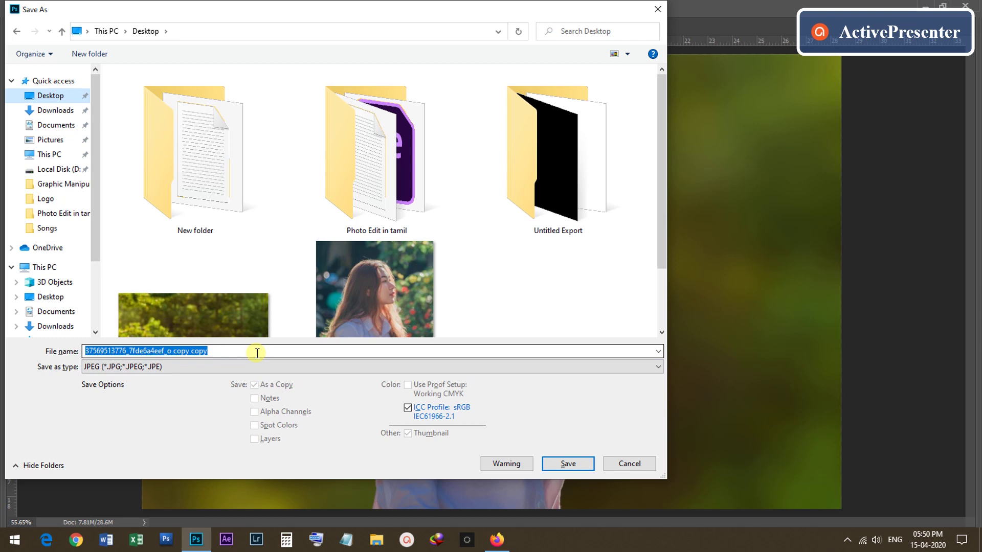
{"action": "type", "text": "wor"}
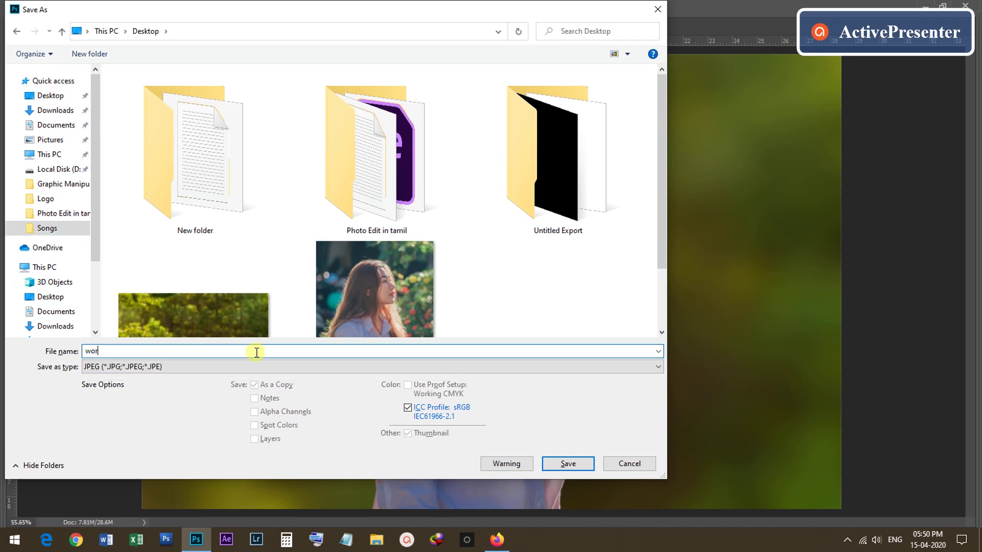
{"action": "type", "text": "k"}
{"action": "key", "text": "Return"}
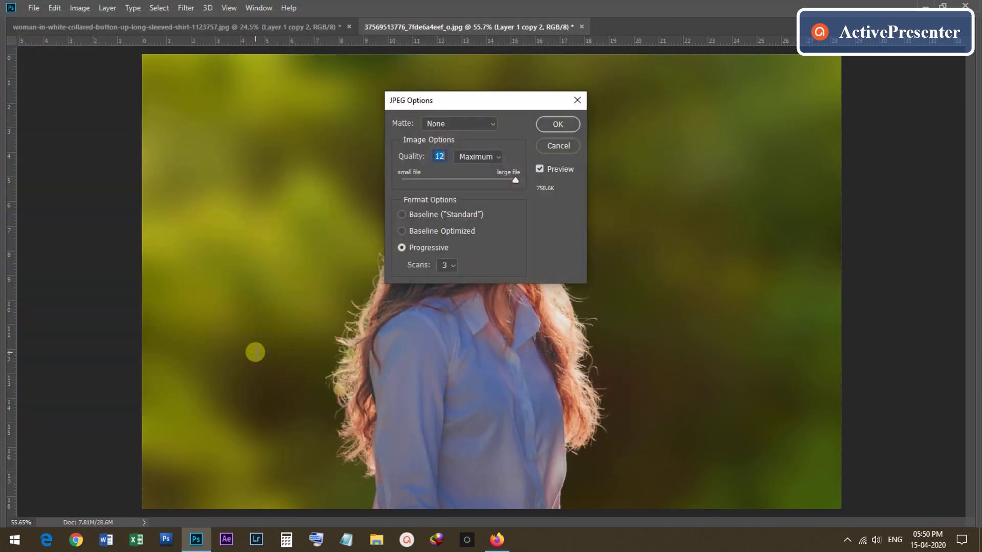
{"action": "key", "text": "Return"}
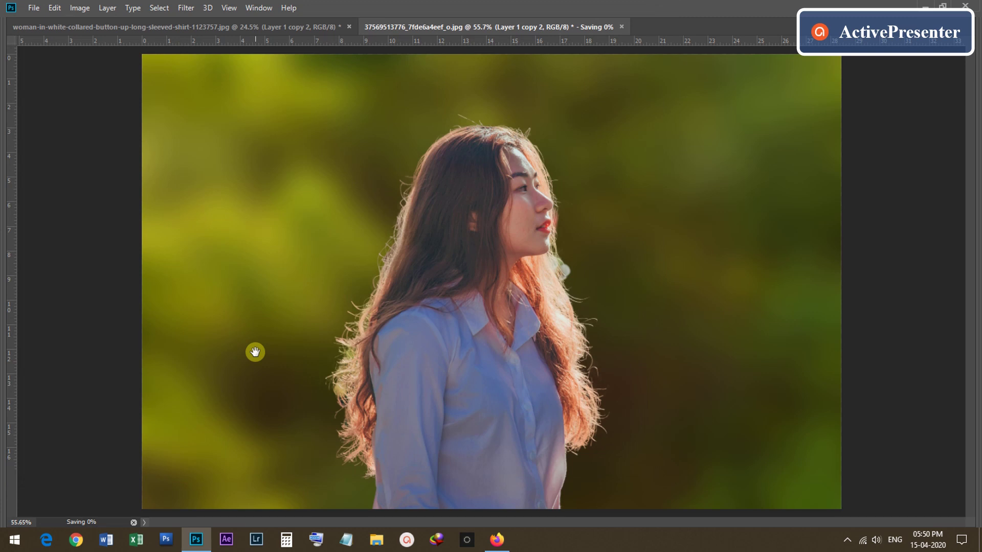